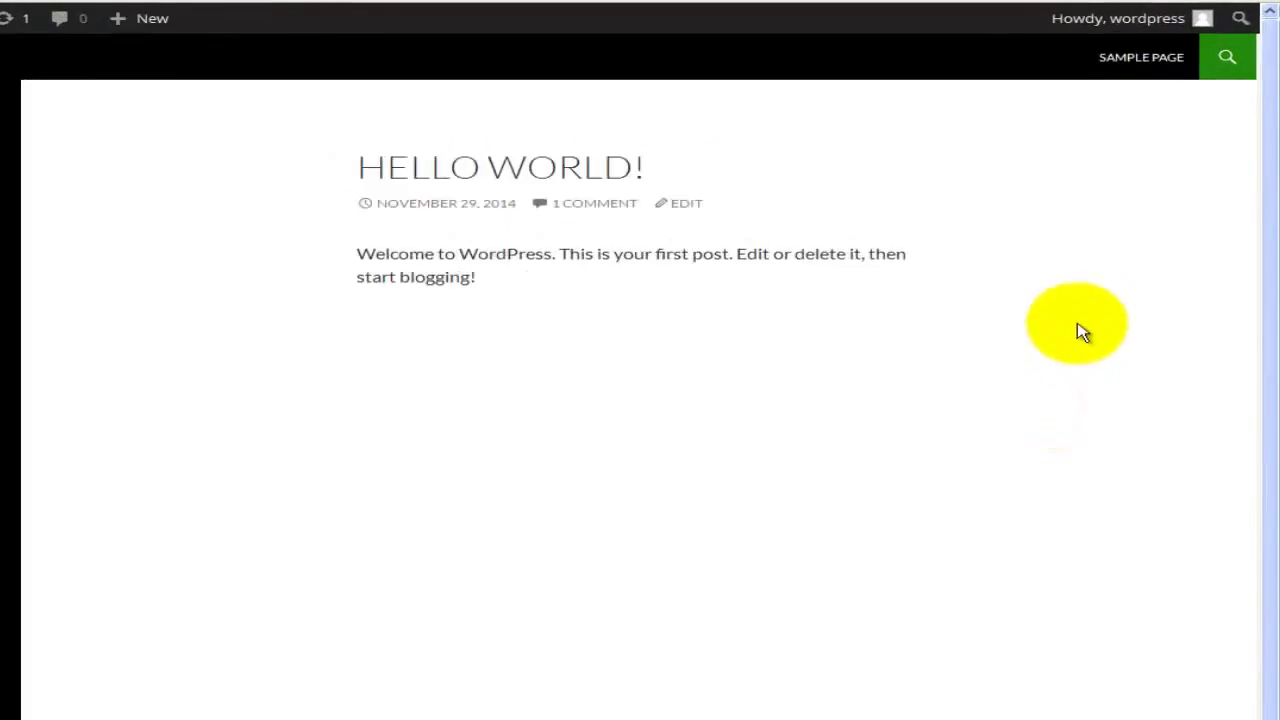
Step: Enter the admin Dashboard via Site Admin and head to Users > Your Profile
{"action": "mouse_move", "coordinate": [1148, 21]}
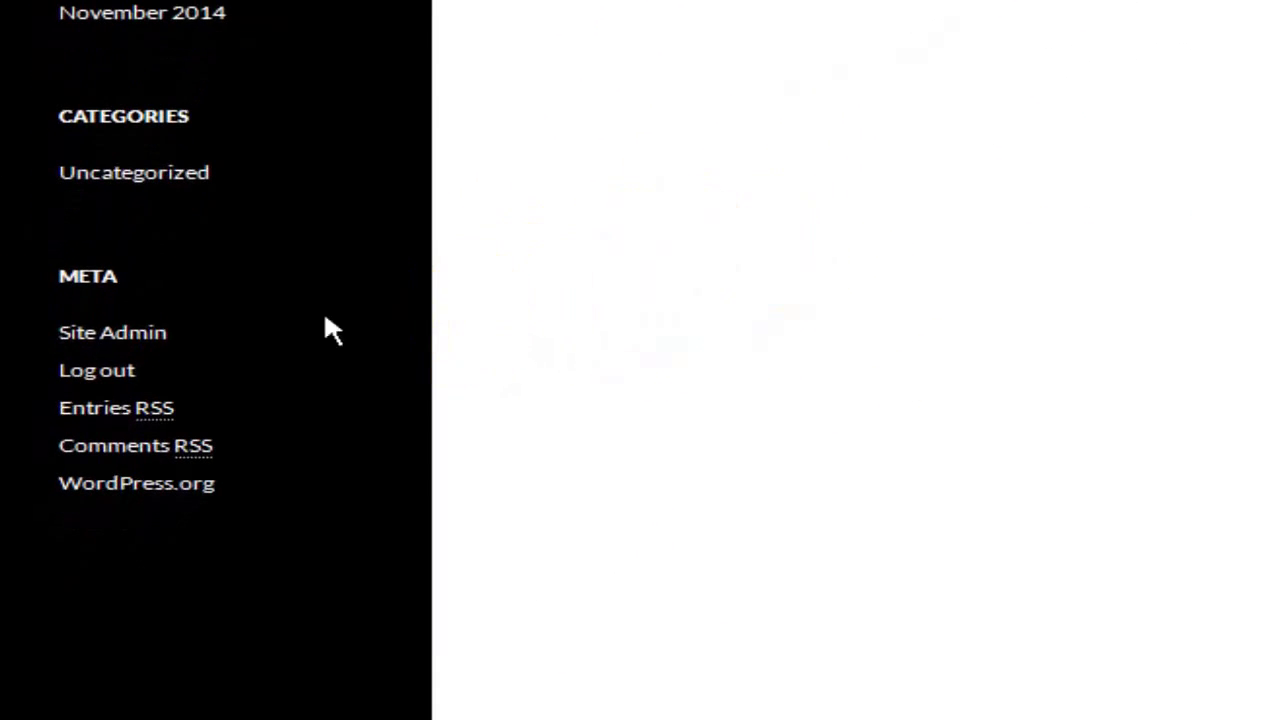
{"action": "left_click", "coordinate": [153, 333]}
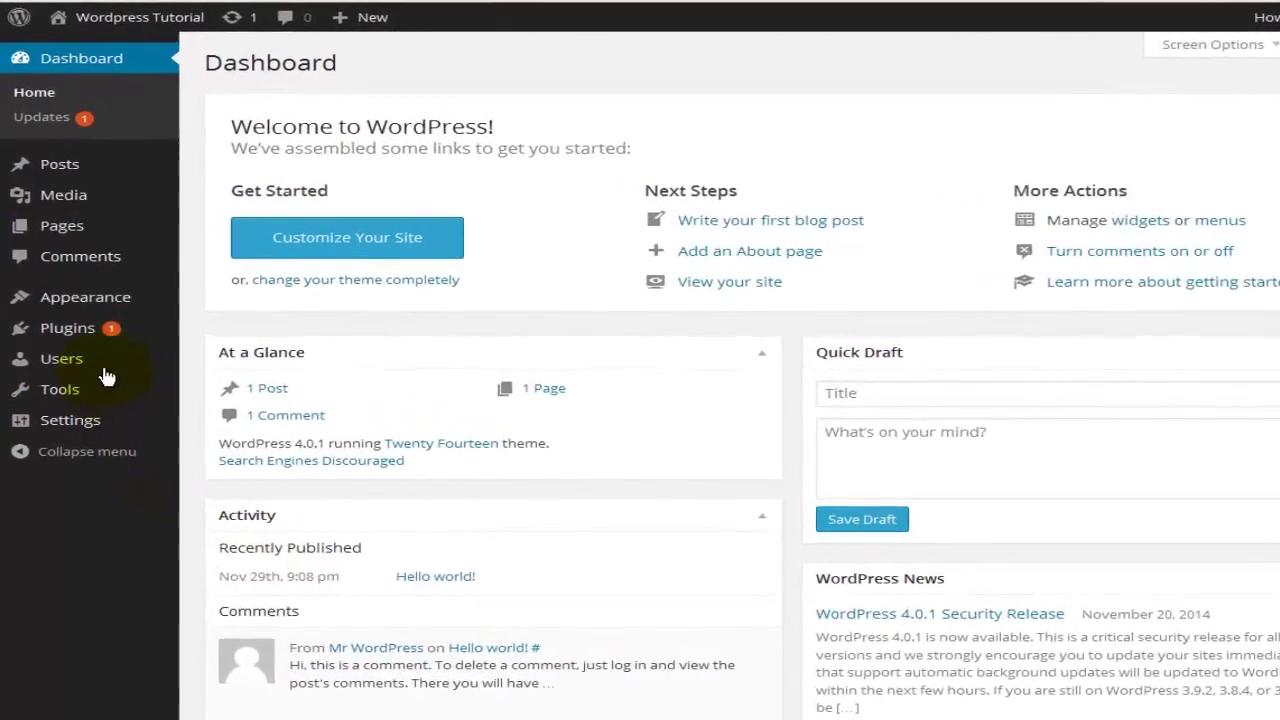
{"action": "mouse_move", "coordinate": [105, 370]}
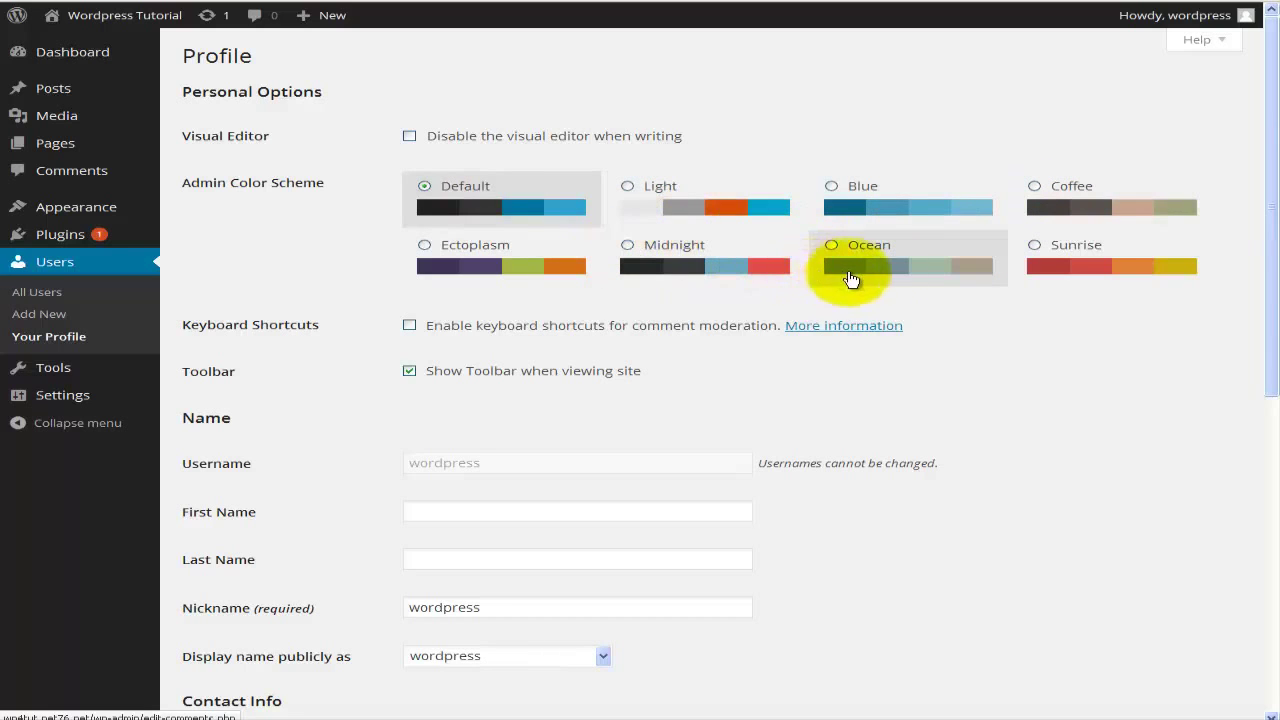
Step: Preview the Blue, Ectoplasm, Midnight, Ocean, Light and Sunrise admin color schemes
{"action": "left_click", "coordinate": [833, 189]}
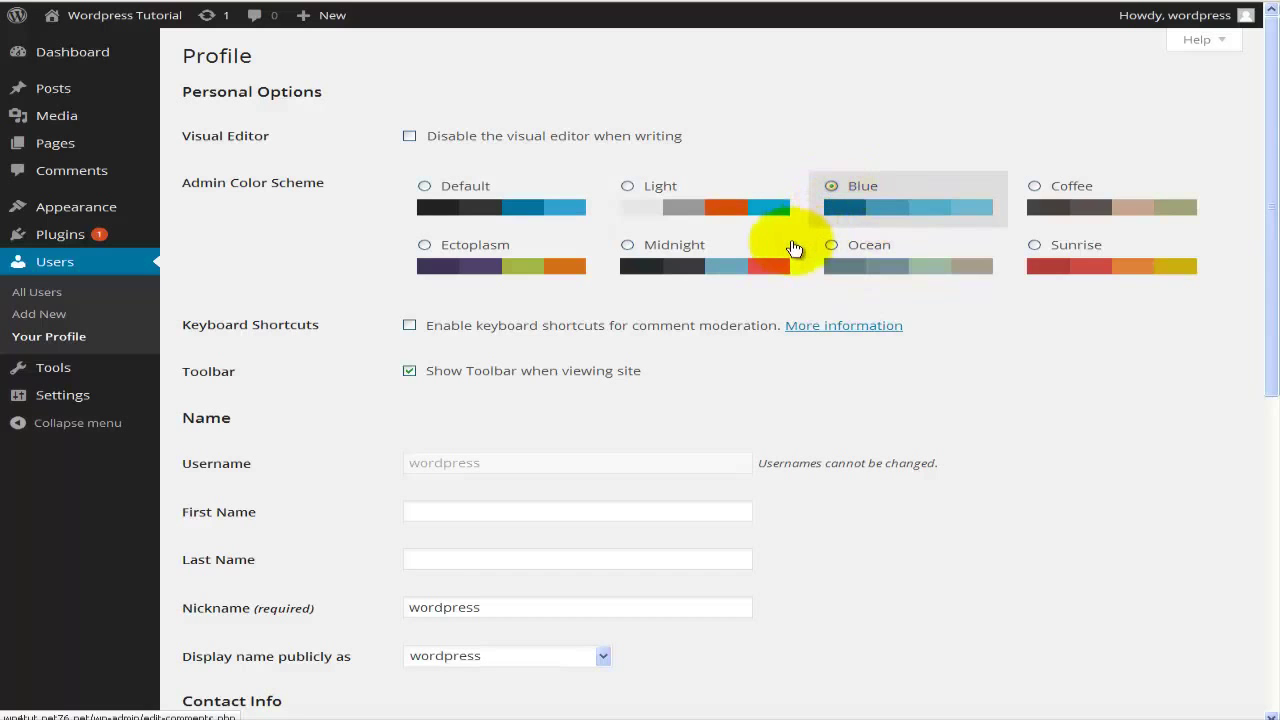
{"action": "scroll", "coordinate": [807, 249], "scroll_direction": "down", "scroll_amount": 1}
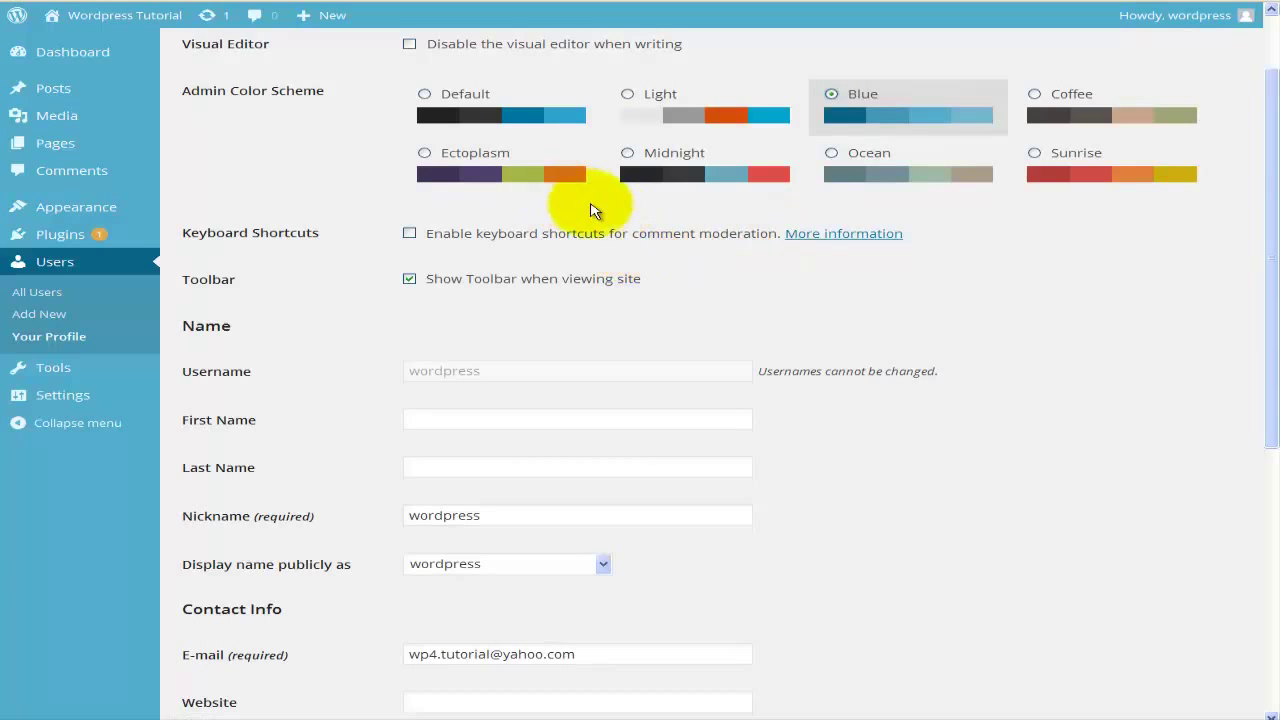
{"action": "left_click", "coordinate": [457, 161]}
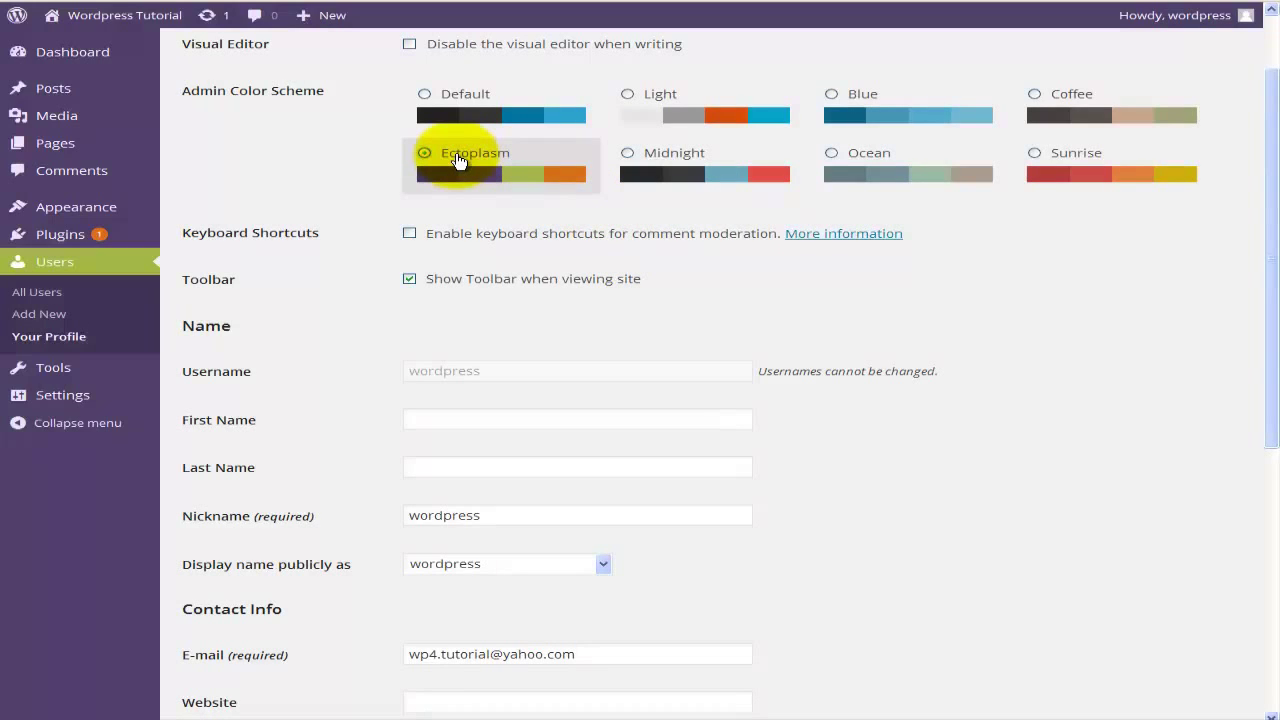
{"action": "left_click", "coordinate": [681, 162]}
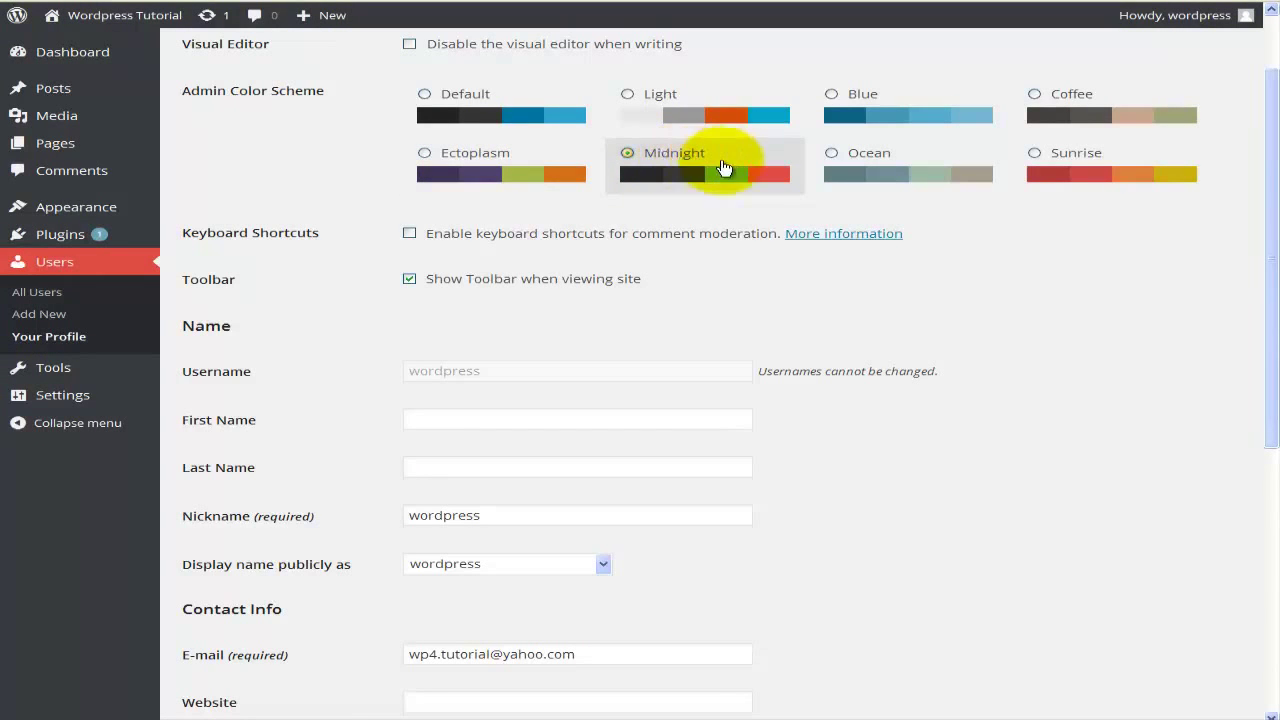
{"action": "left_click", "coordinate": [866, 162]}
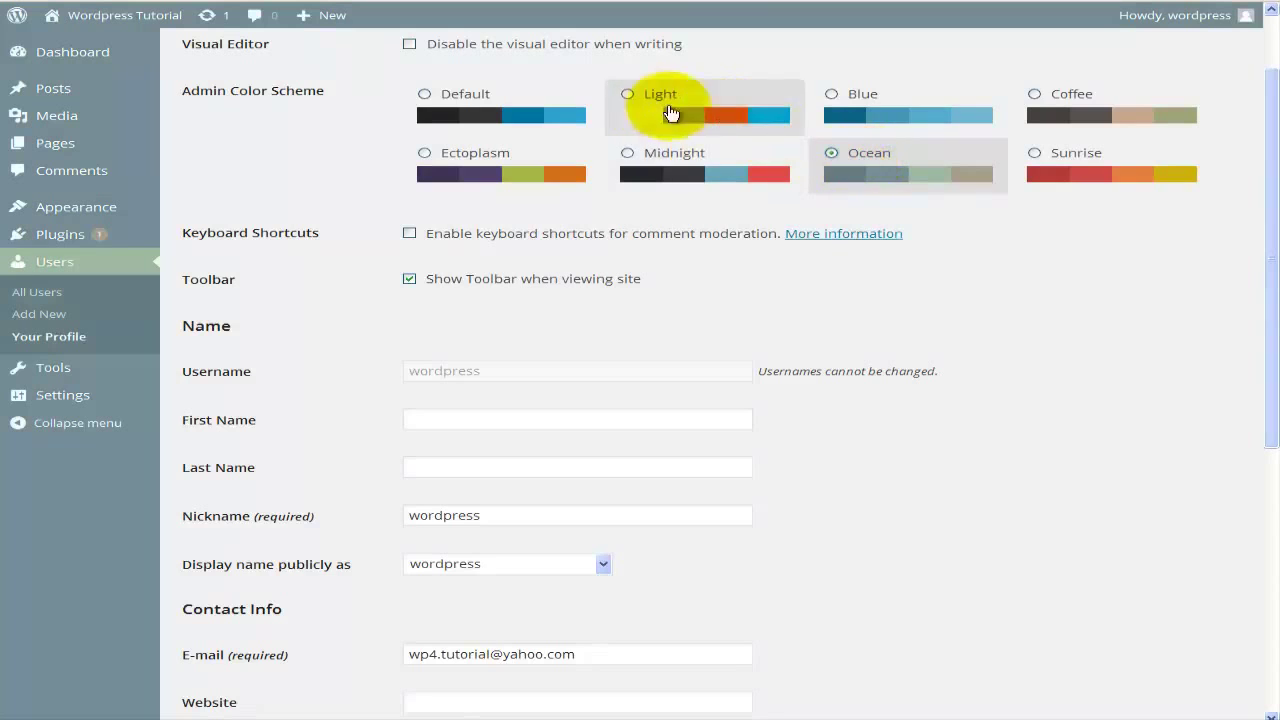
{"action": "left_click", "coordinate": [634, 100]}
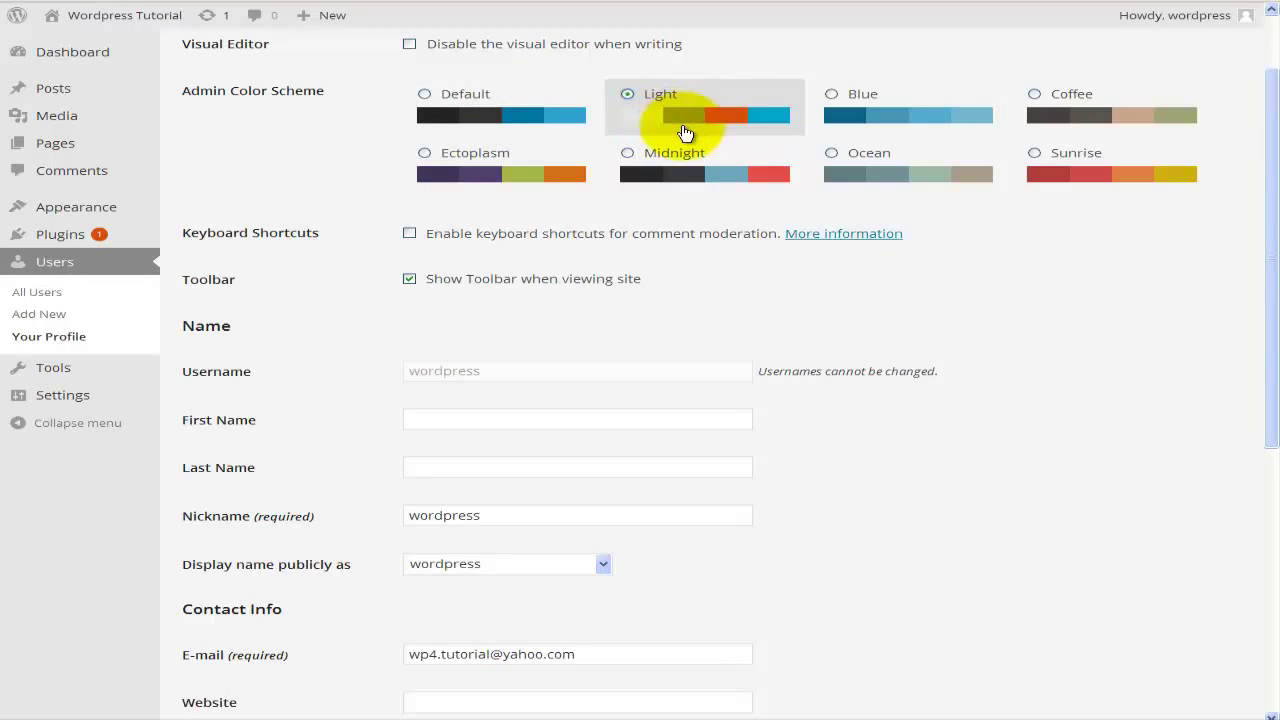
{"action": "left_click", "coordinate": [1073, 177]}
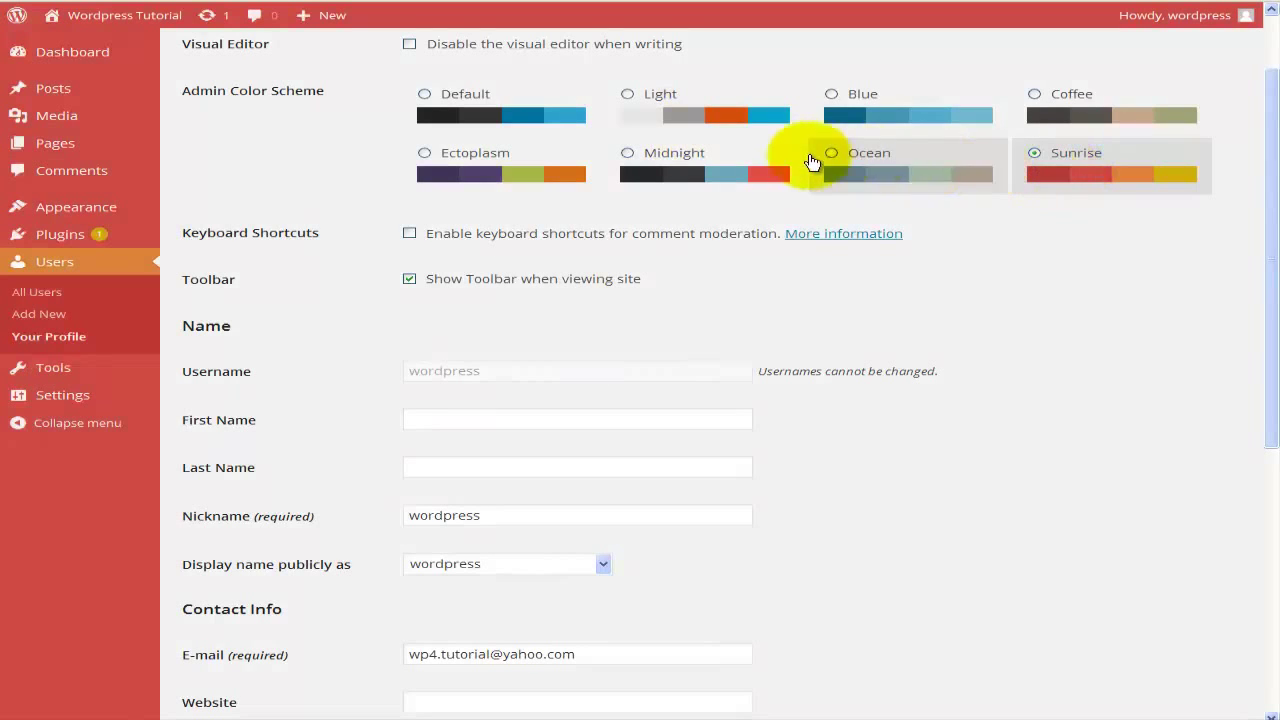
Step: Choose Midnight as the final admin color scheme
{"action": "left_click", "coordinate": [657, 177]}
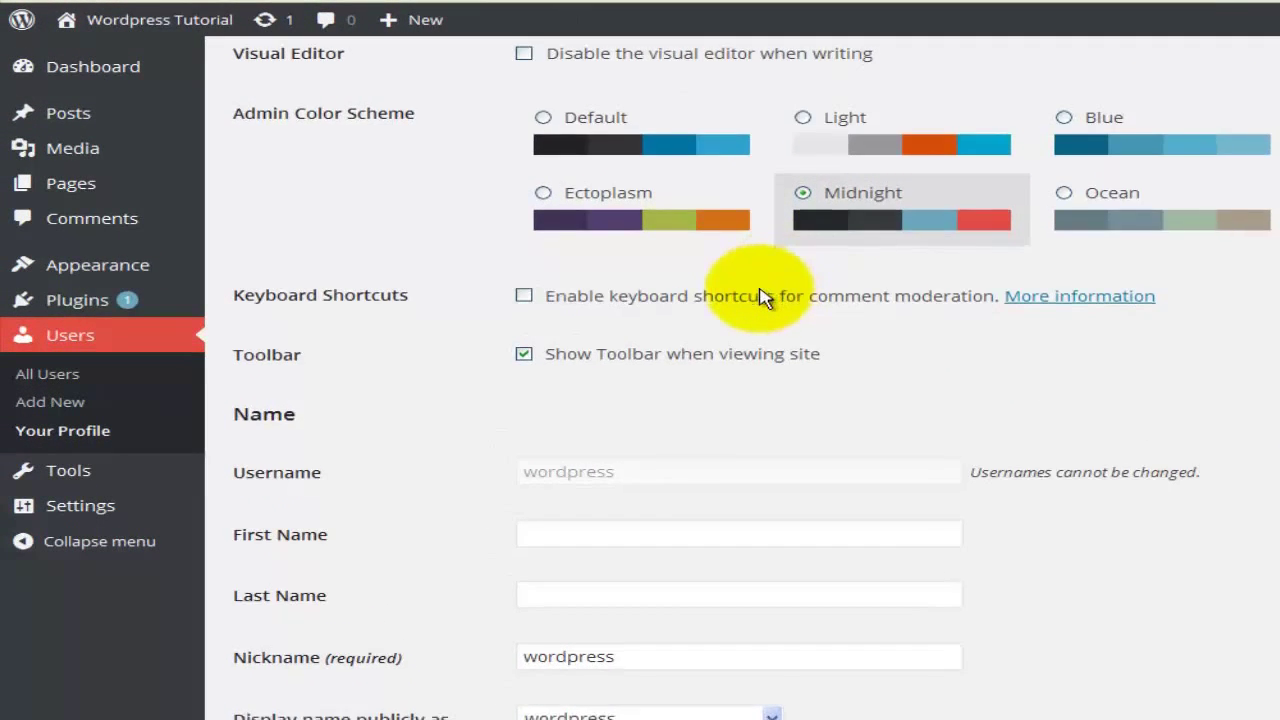
{"action": "scroll", "coordinate": [760, 297], "scroll_direction": "down", "scroll_amount": 2}
{"action": "scroll", "coordinate": [762, 296], "scroll_direction": "up", "scroll_amount": 2}
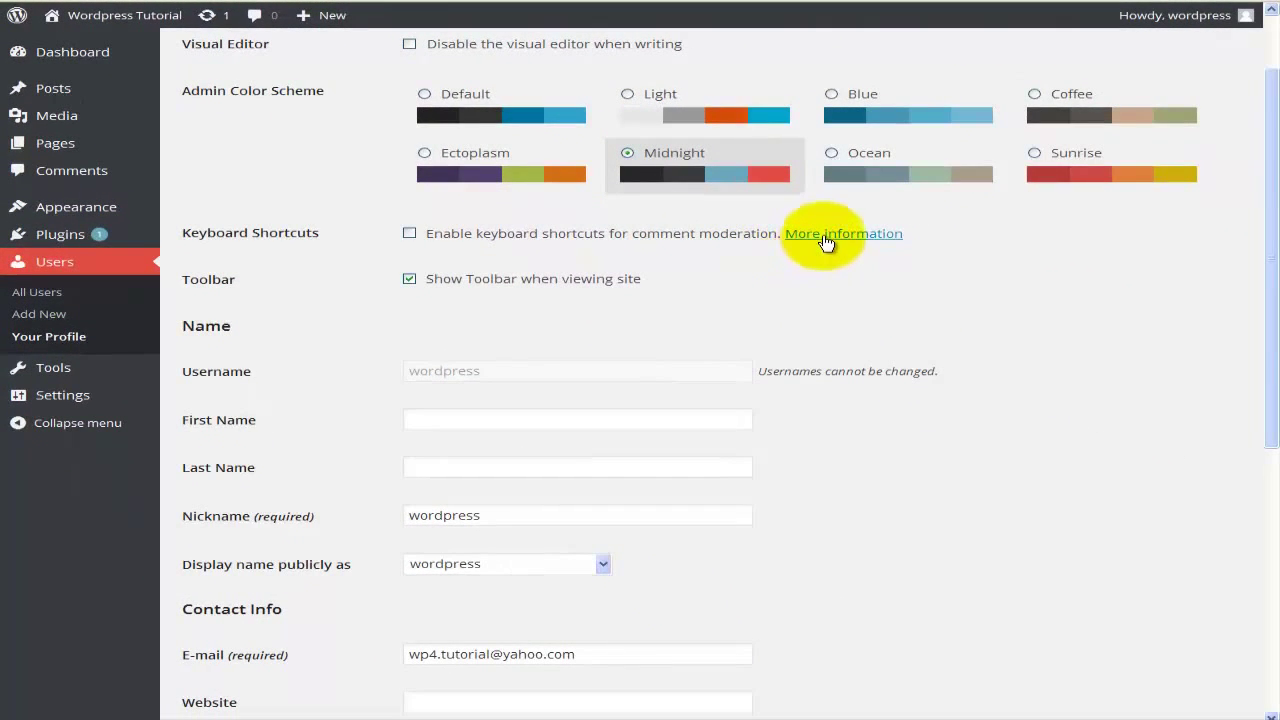
Step: Read through the Codex Keyboard Shortcuts help page, then close its tab
{"action": "left_click", "coordinate": [824, 238]}
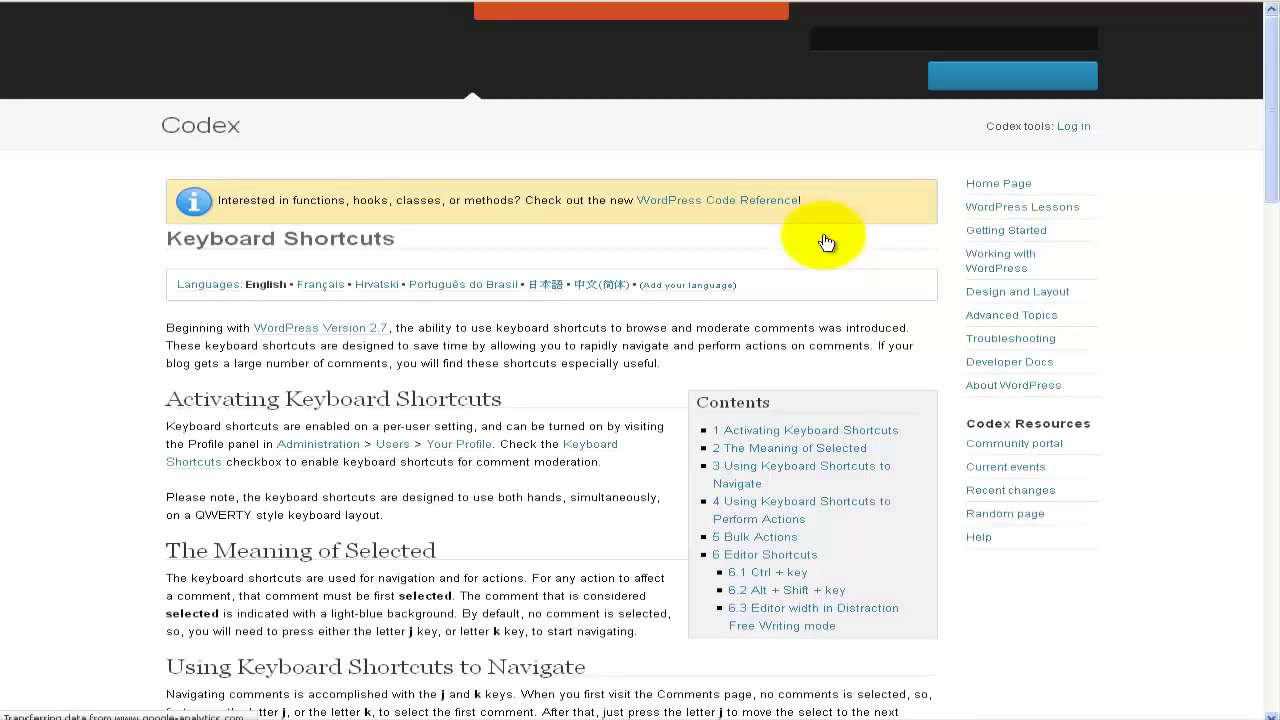
{"action": "scroll", "coordinate": [826, 242], "scroll_direction": "down", "scroll_amount": 2}
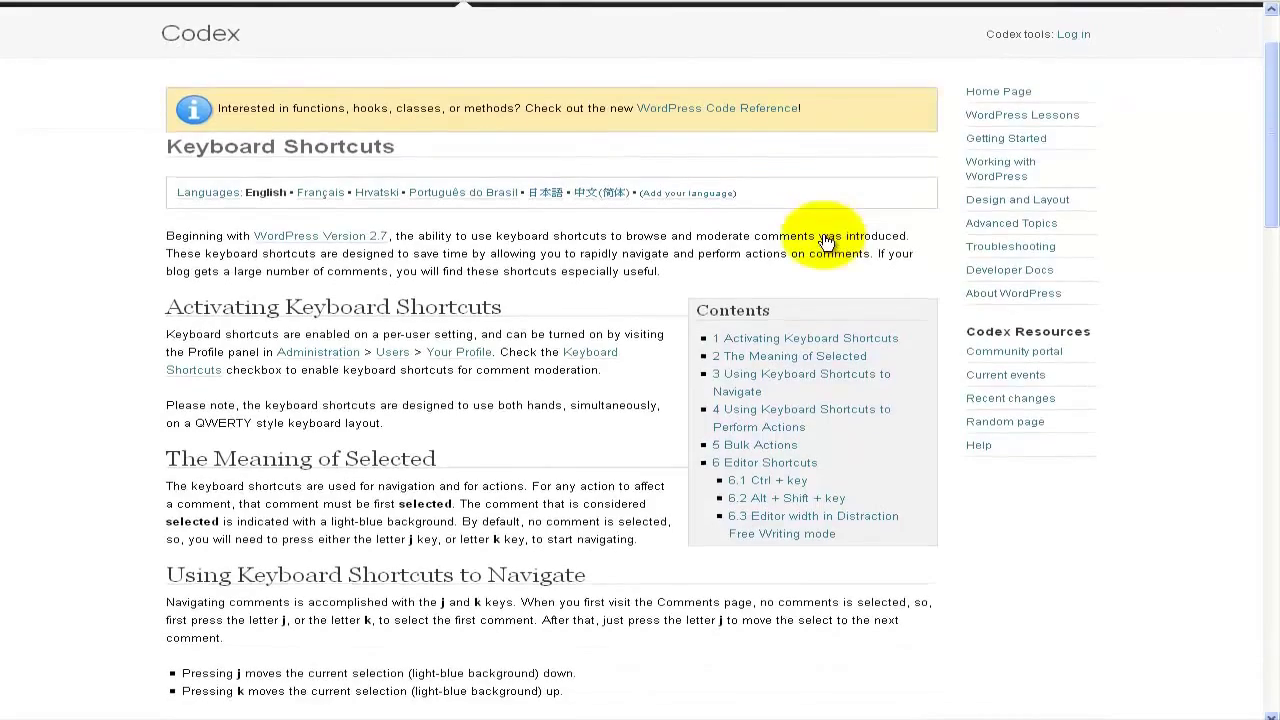
{"action": "scroll", "coordinate": [540, 242], "scroll_direction": "down", "scroll_amount": 2}
{"action": "scroll", "coordinate": [555, 241], "scroll_direction": "down", "scroll_amount": 2}
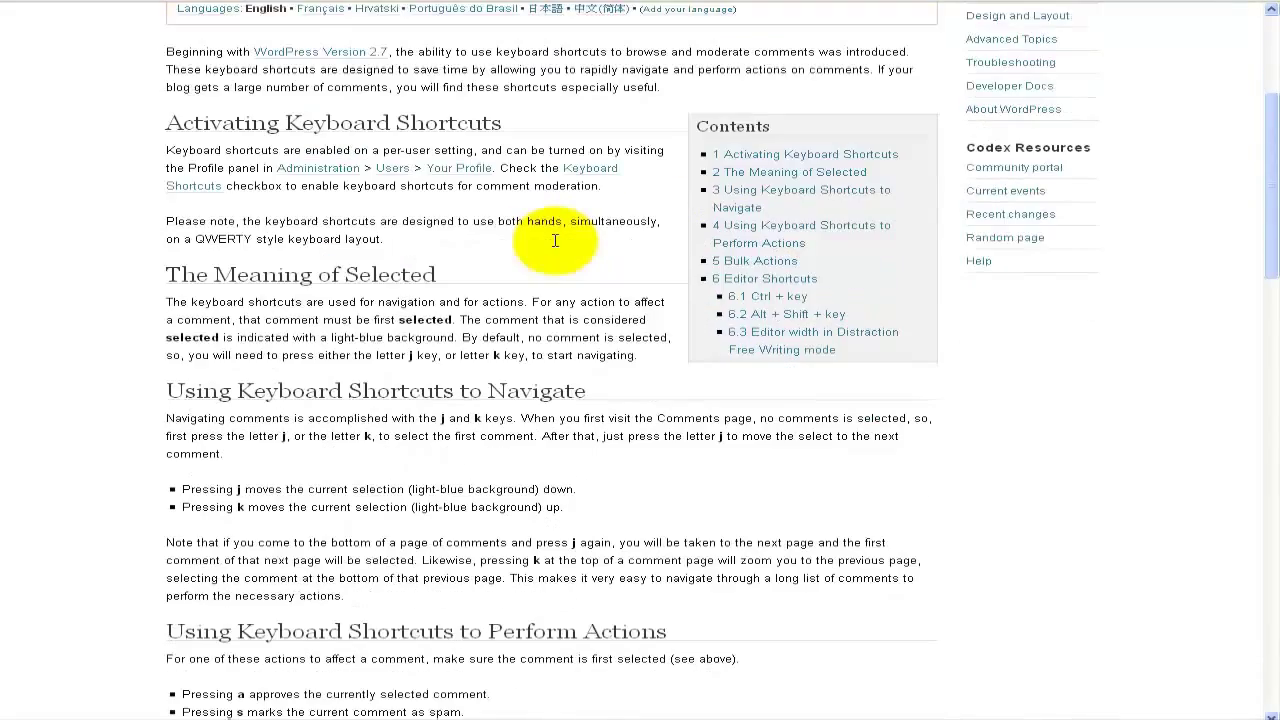
{"action": "scroll", "coordinate": [558, 247], "scroll_direction": "down", "scroll_amount": 8}
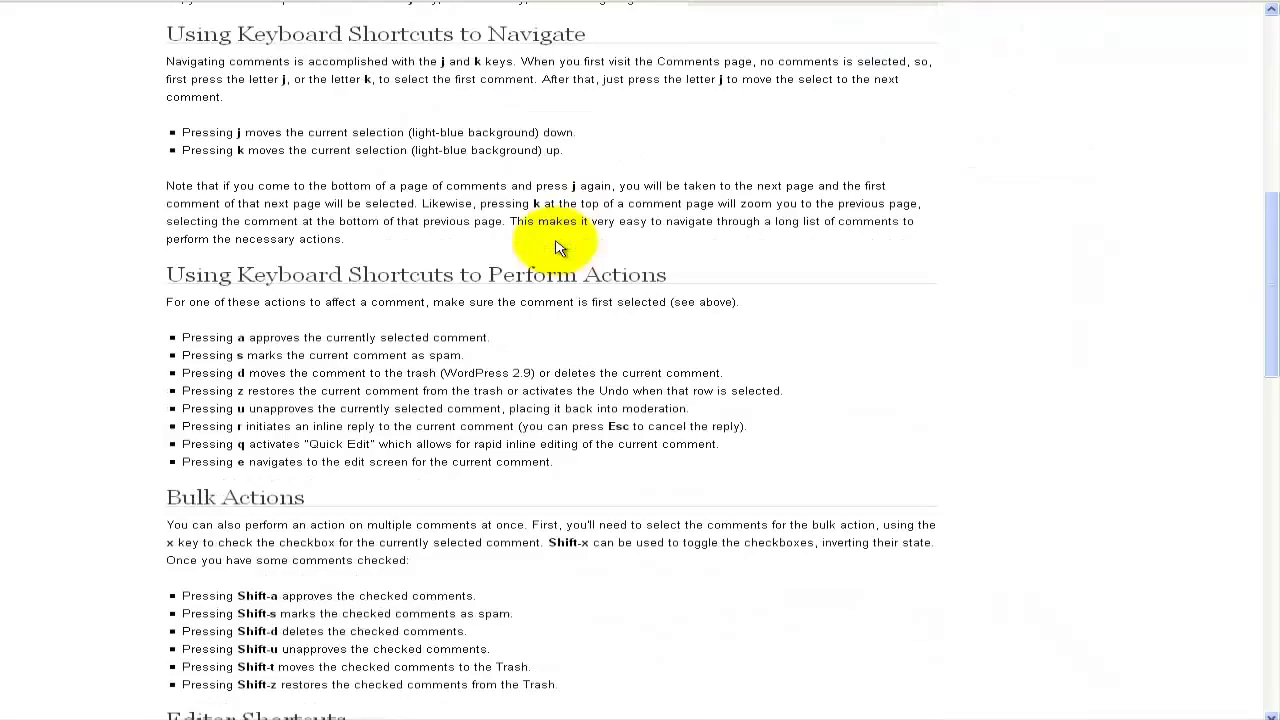
{"action": "scroll", "coordinate": [558, 247], "scroll_direction": "down", "scroll_amount": 6}
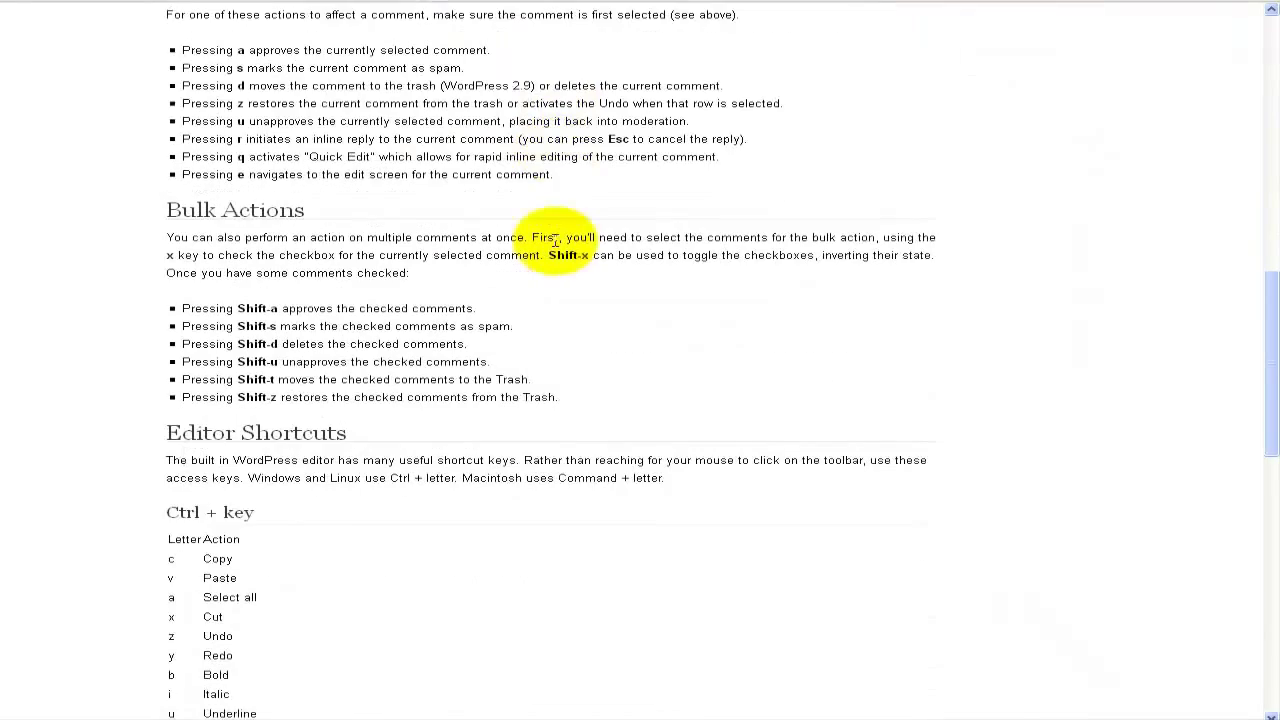
{"action": "scroll", "coordinate": [555, 241], "scroll_direction": "down", "scroll_amount": 6}
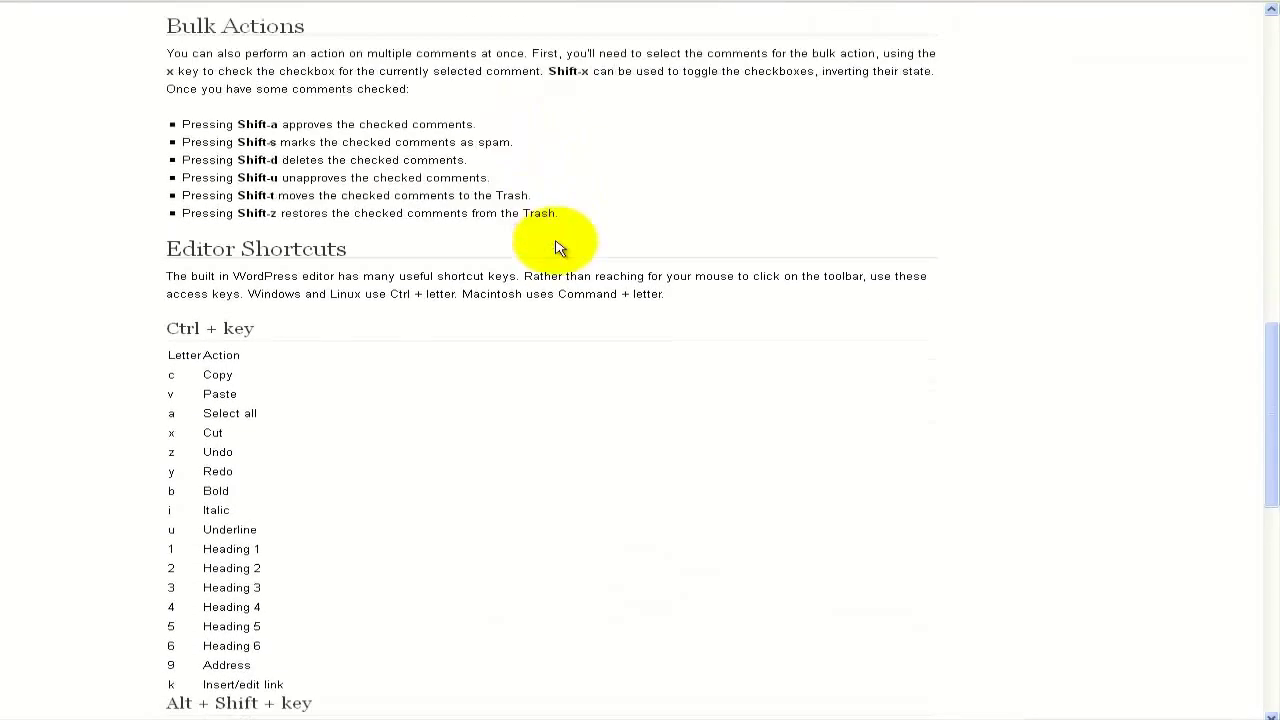
{"action": "scroll", "coordinate": [558, 247], "scroll_direction": "down", "scroll_amount": 2}
{"action": "scroll", "coordinate": [557, 248], "scroll_direction": "down", "scroll_amount": 2}
{"action": "scroll", "coordinate": [552, 246], "scroll_direction": "up", "scroll_amount": 4}
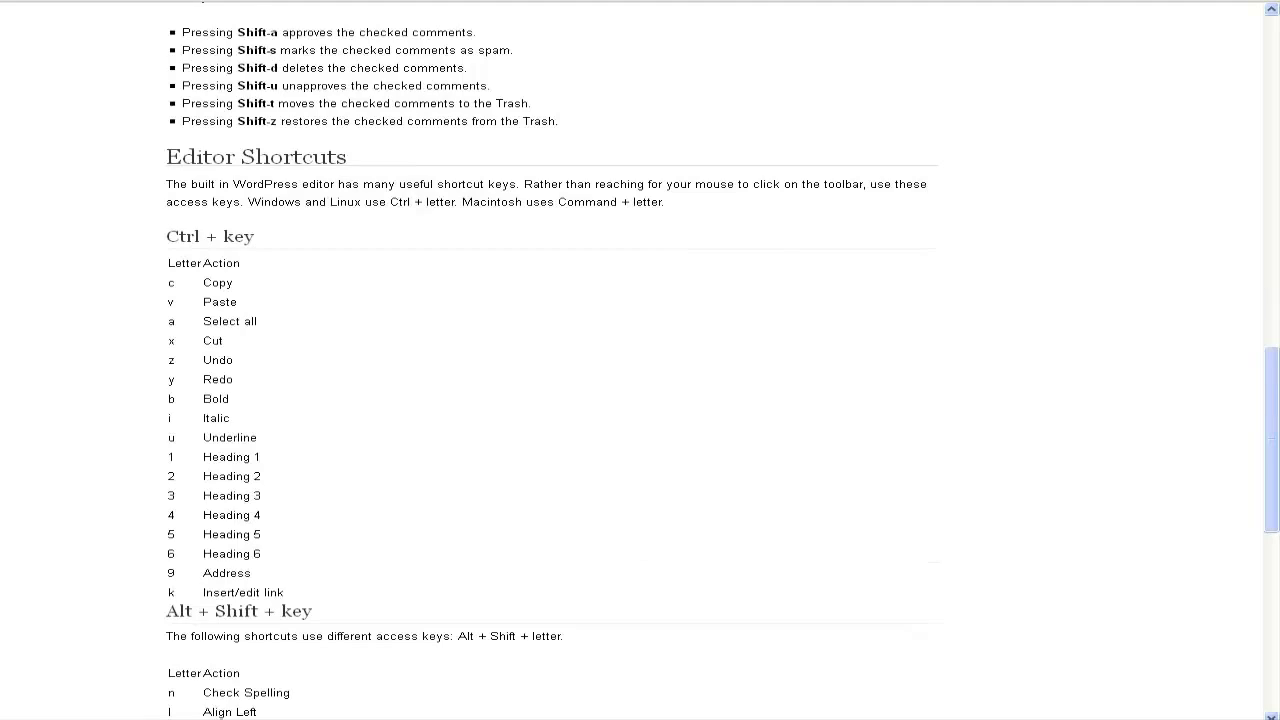
{"action": "key", "text": "ctrl+w"}
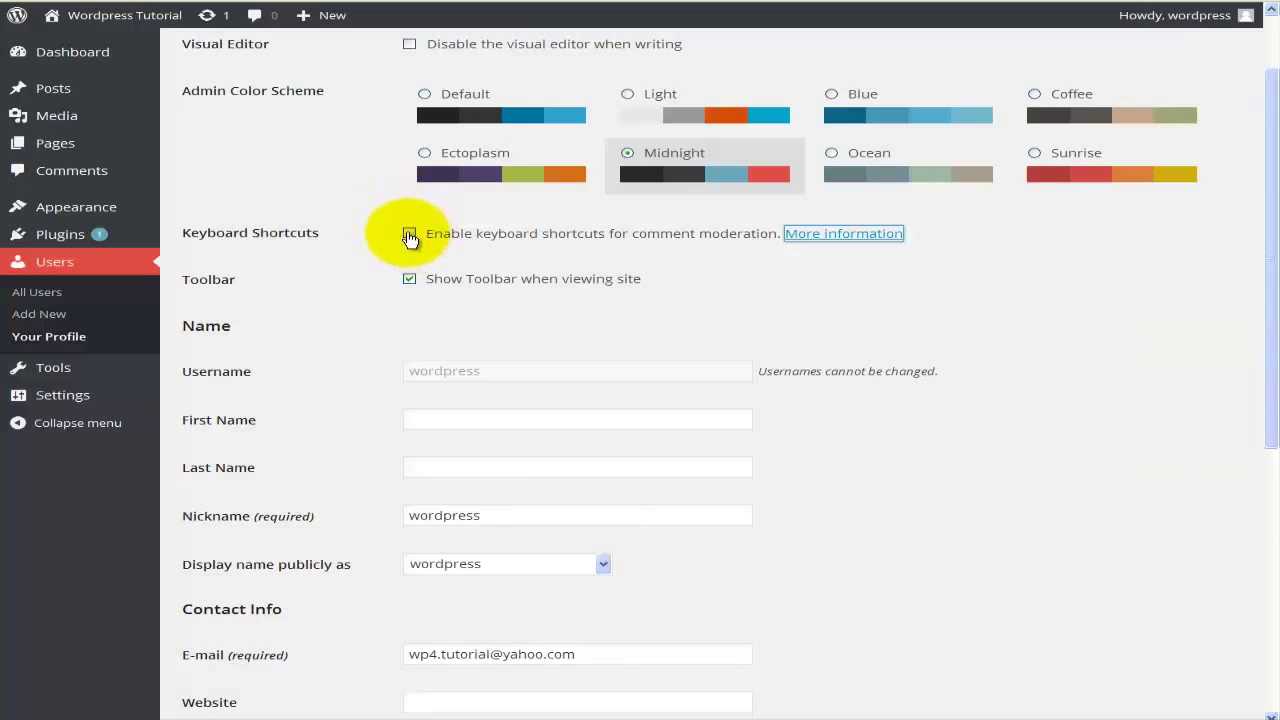
Step: Enable comment-moderation keyboard shortcuts and view the public site in a new tab
{"action": "left_click", "coordinate": [409, 235]}
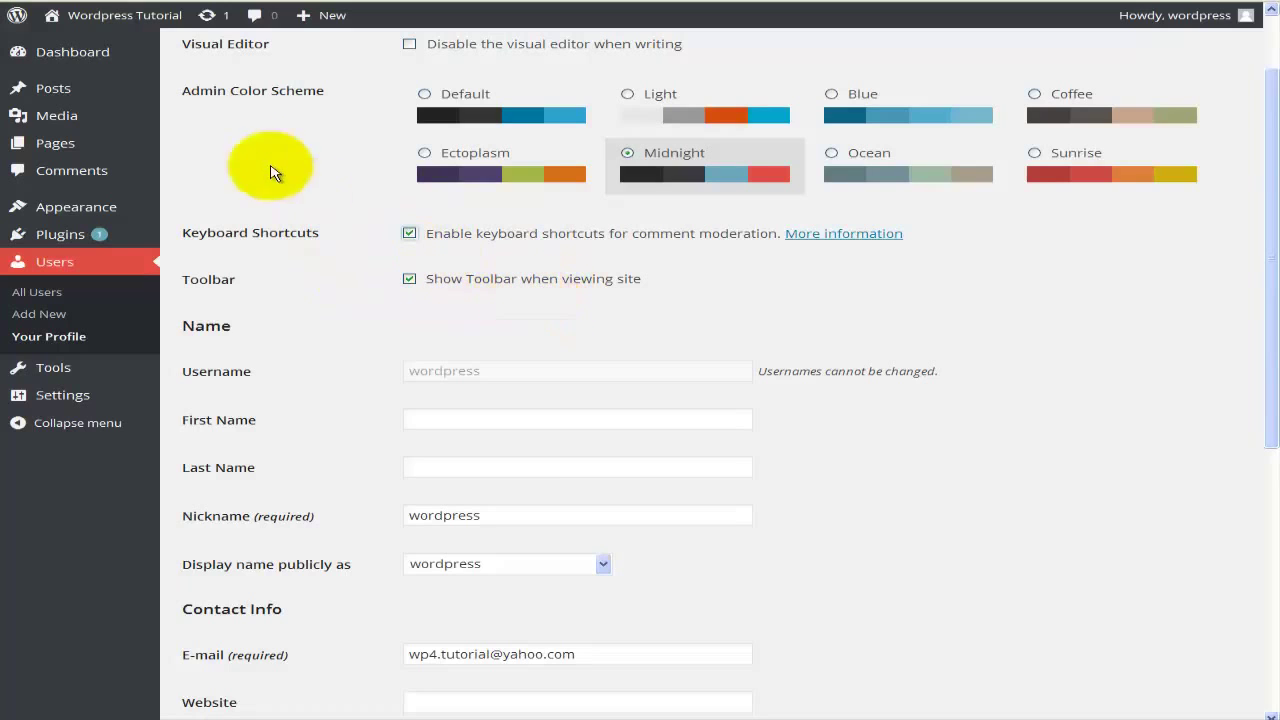
{"action": "mouse_move", "coordinate": [110, 38]}
{"action": "right_click", "coordinate": [80, 52]}
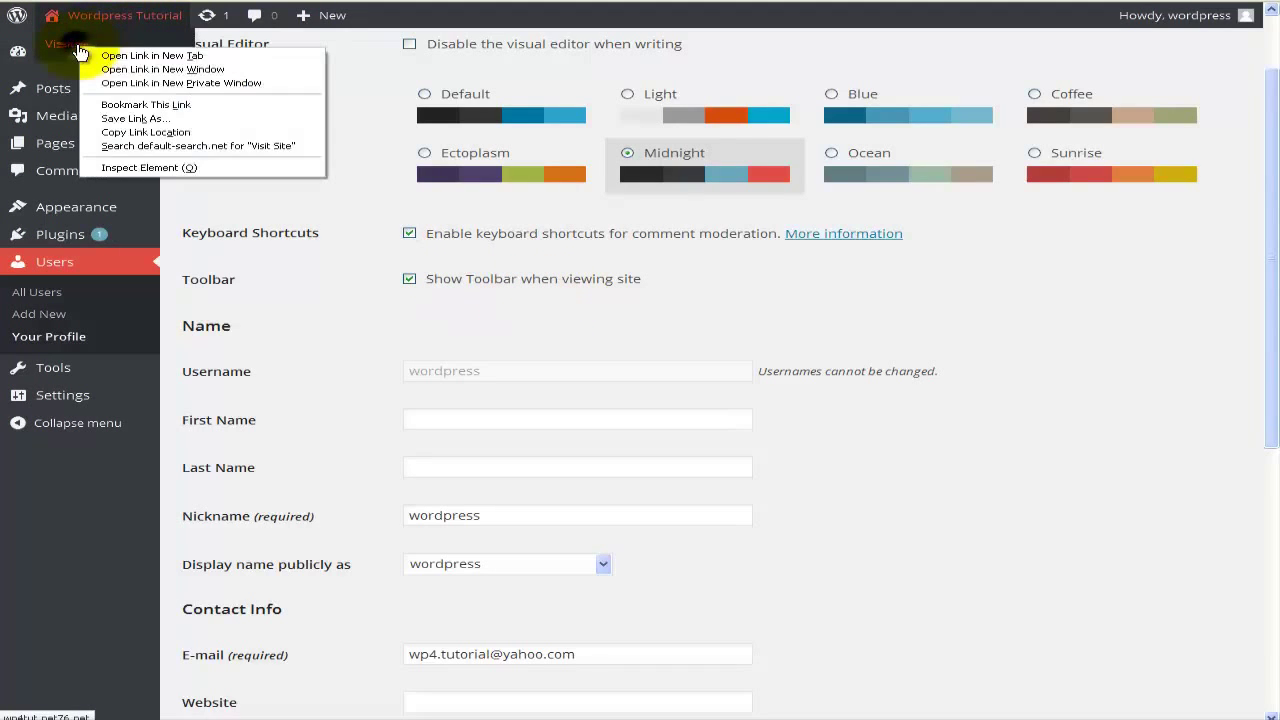
{"action": "left_click", "coordinate": [108, 51]}
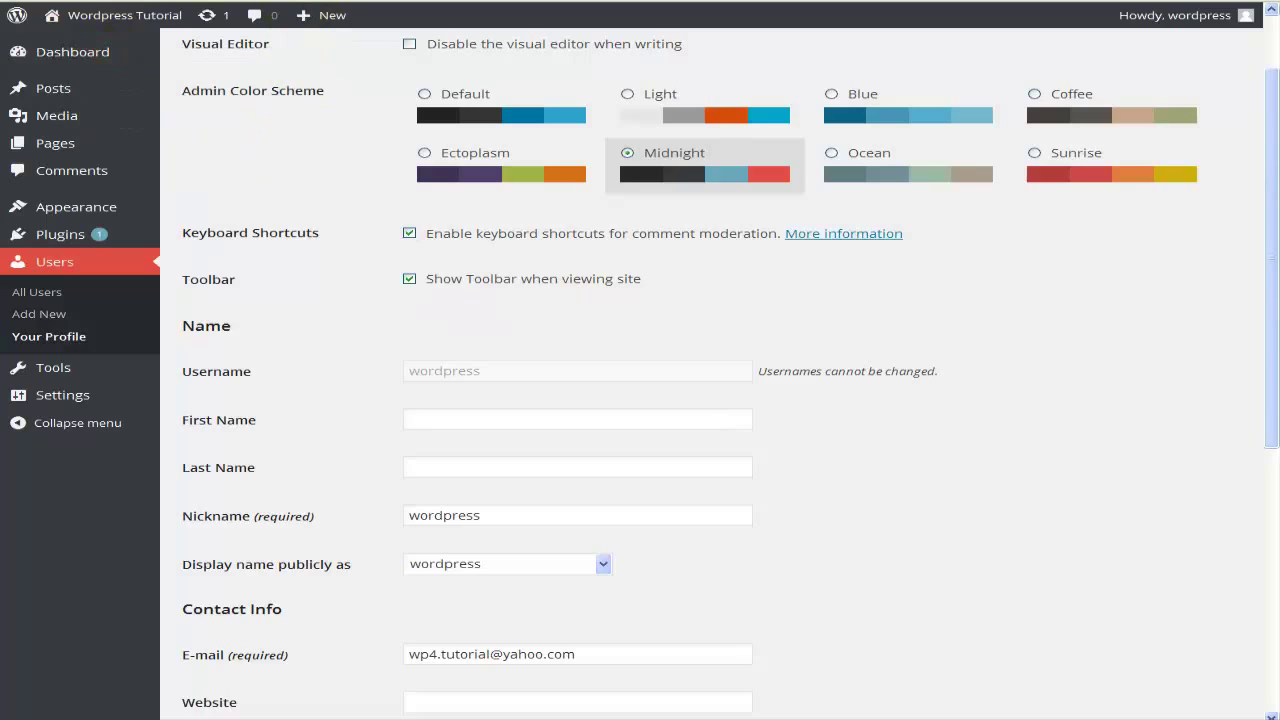
{"action": "key", "text": "ctrl+Tab"}
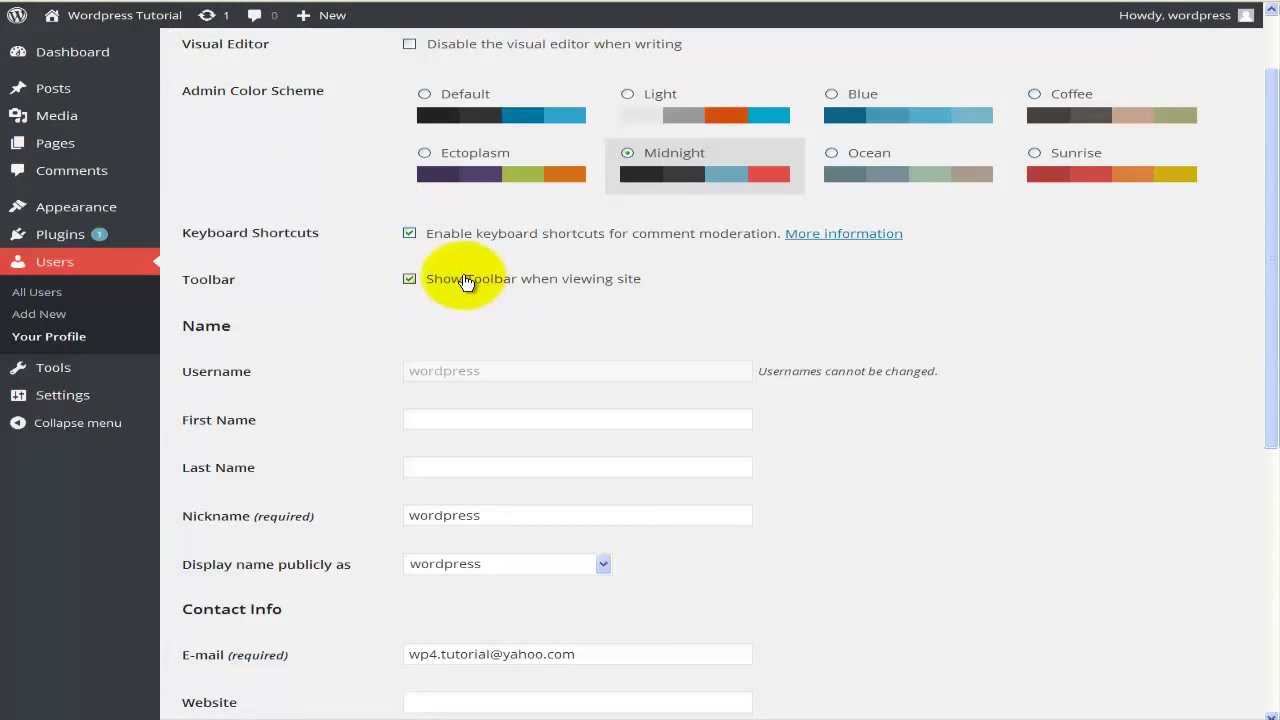
{"action": "scroll", "coordinate": [465, 282], "scroll_direction": "down", "scroll_amount": 1}
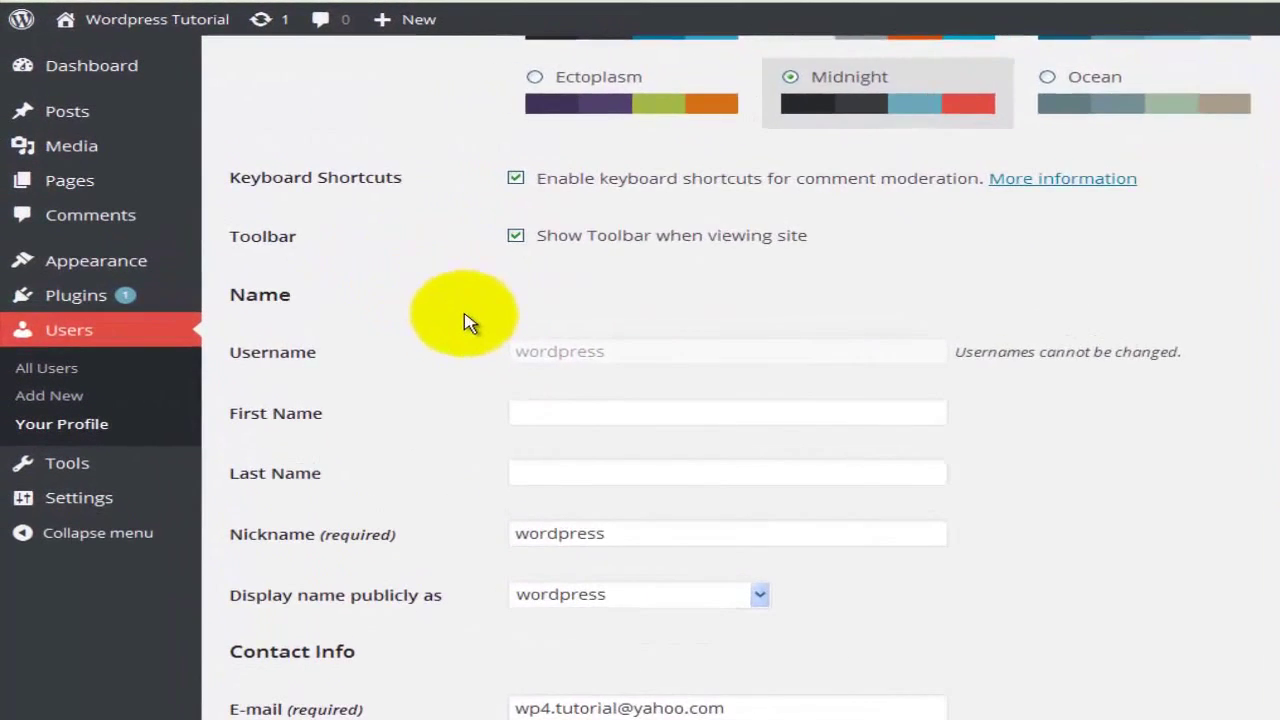
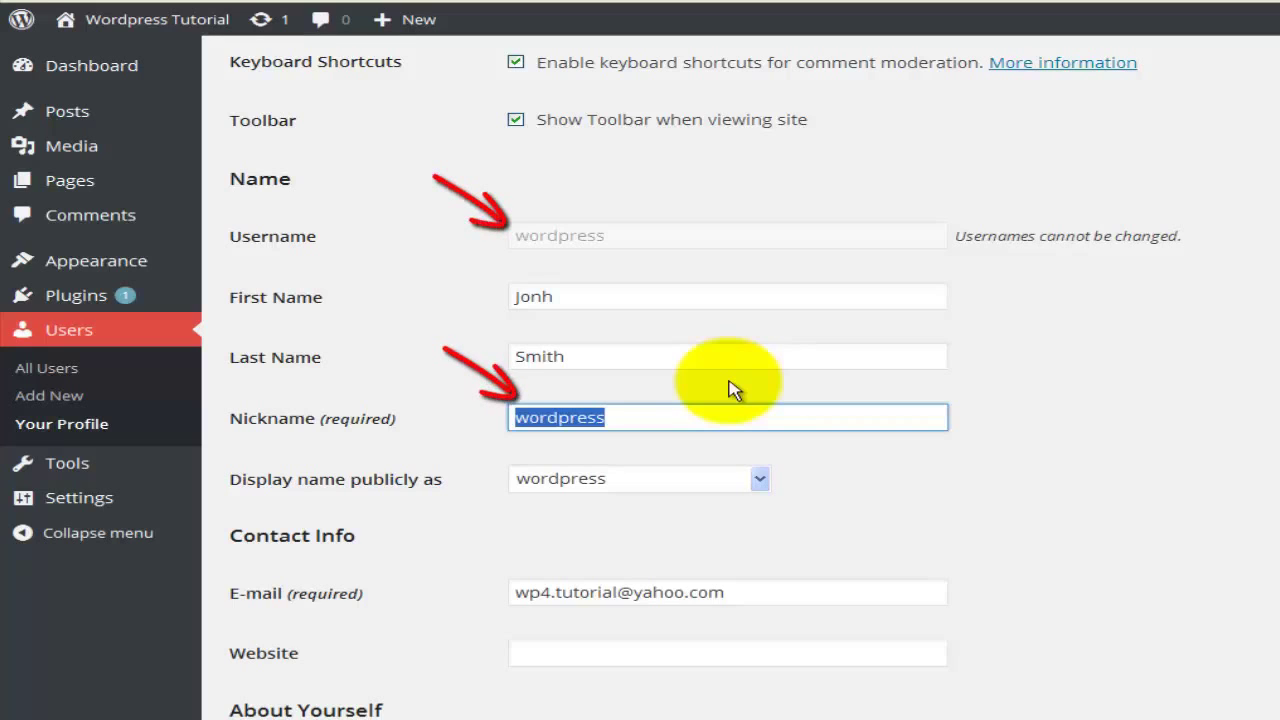
Step: Change the profile nickname to the user's full name, fixing the mistyped surname
{"action": "type", "text": "J"}
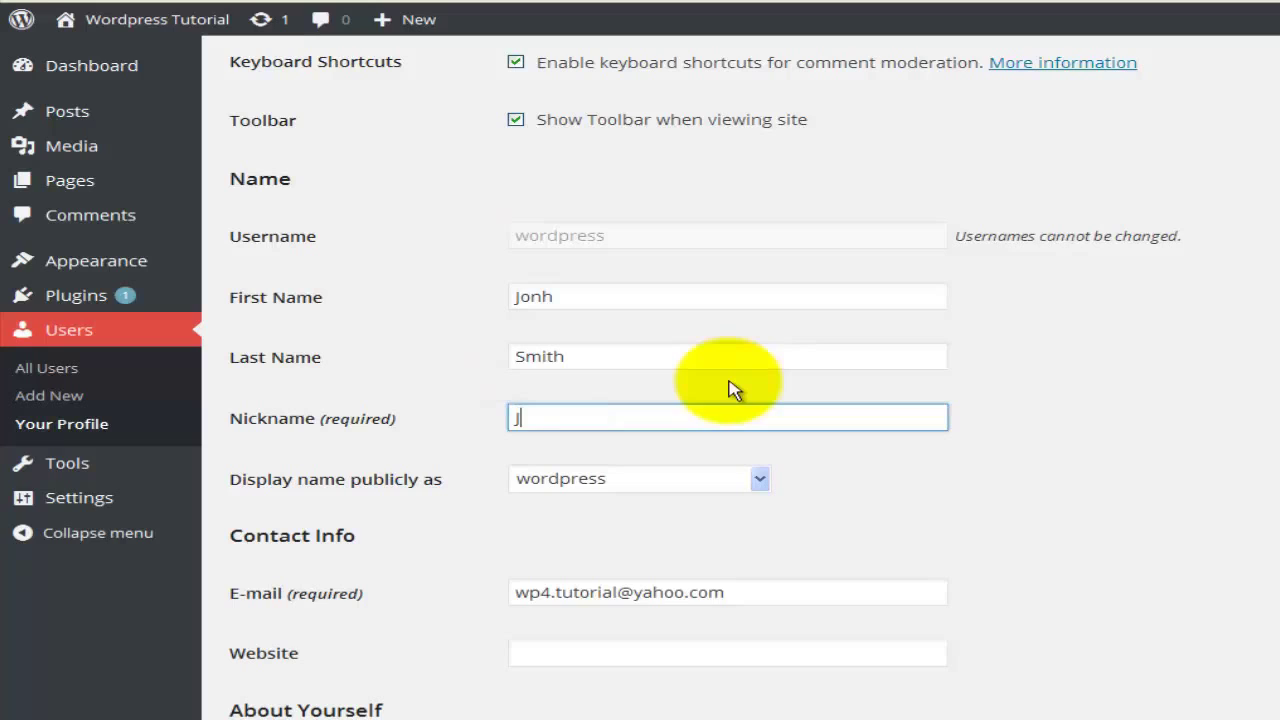
{"action": "type", "text": "onh Citiz"}
{"action": "key", "text": "BackSpace"}
{"action": "key", "text": "BackSpace"}
{"action": "key", "text": "BackSpace"}
{"action": "key", "text": "BackSpace"}
{"action": "key", "text": "BackSpace"}
{"action": "type", "text": "Smith"}
{"action": "left_click", "coordinate": [810, 550]}
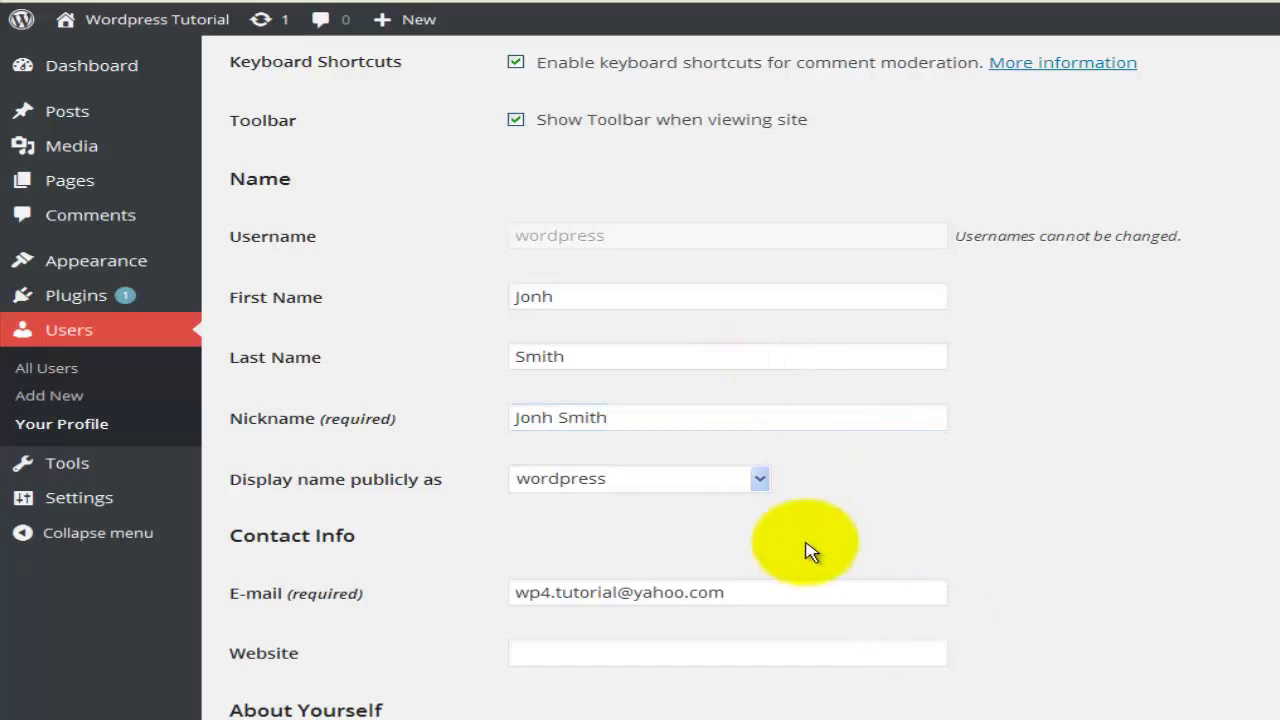
Step: Choose that same full name as the public display name
{"action": "left_click", "coordinate": [761, 482]}
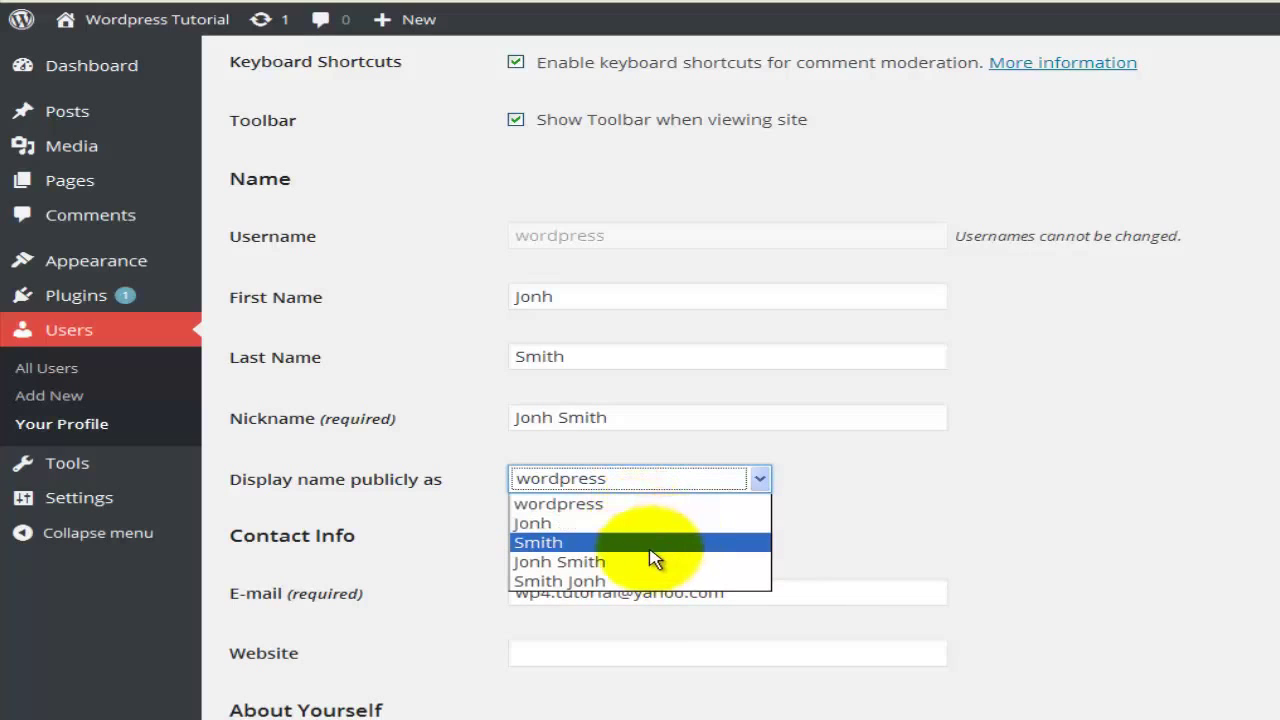
{"action": "left_click", "coordinate": [644, 562]}
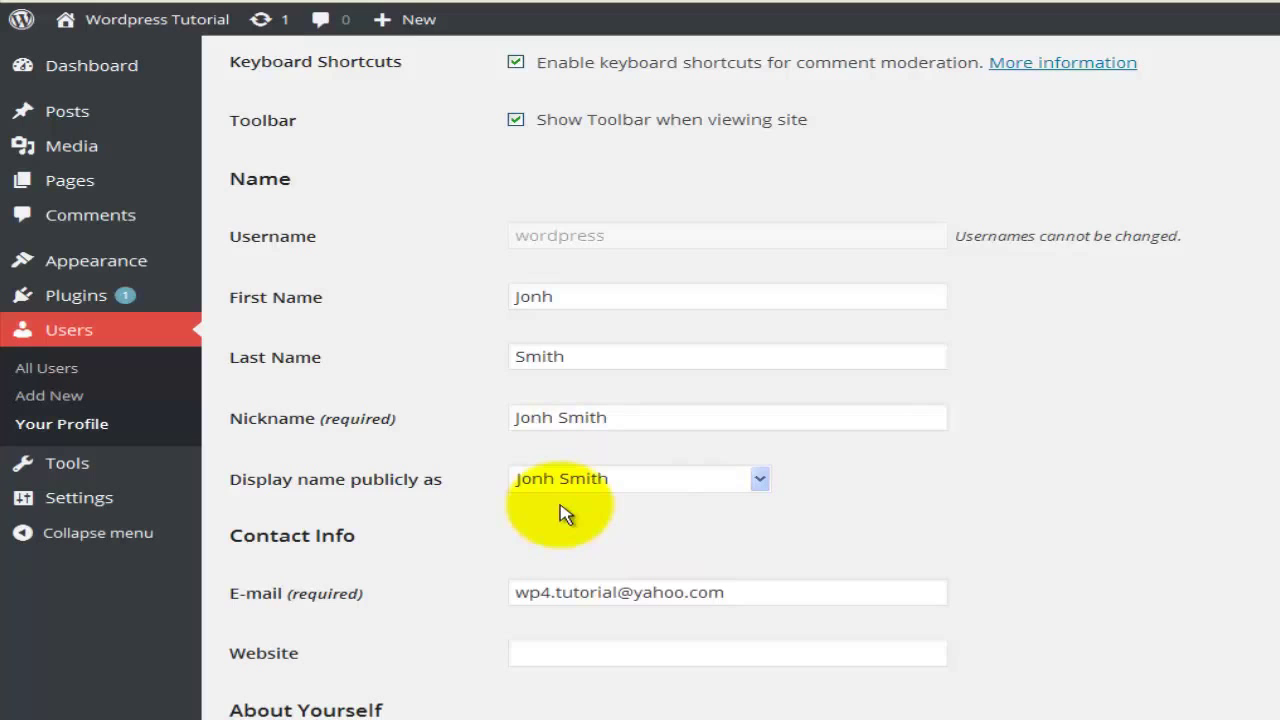
{"action": "scroll", "coordinate": [560, 513], "scroll_direction": "down", "scroll_amount": 1}
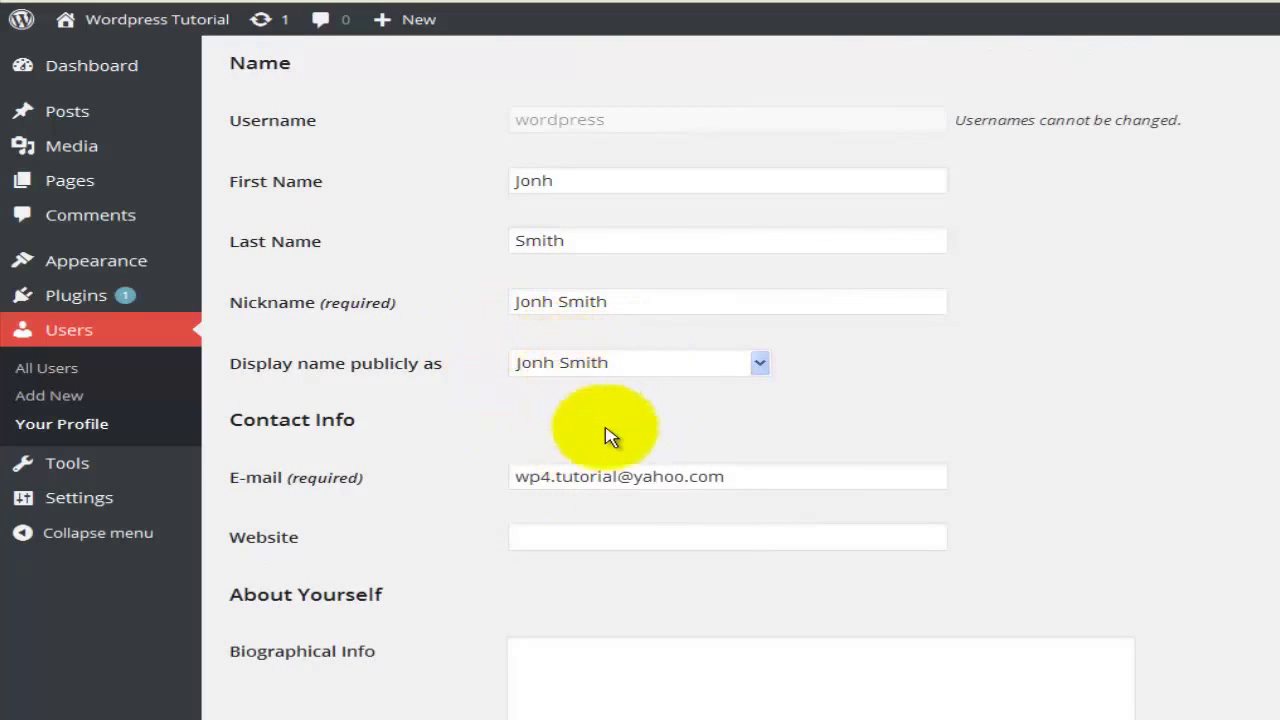
{"action": "scroll", "coordinate": [613, 441], "scroll_direction": "up", "scroll_amount": 1}
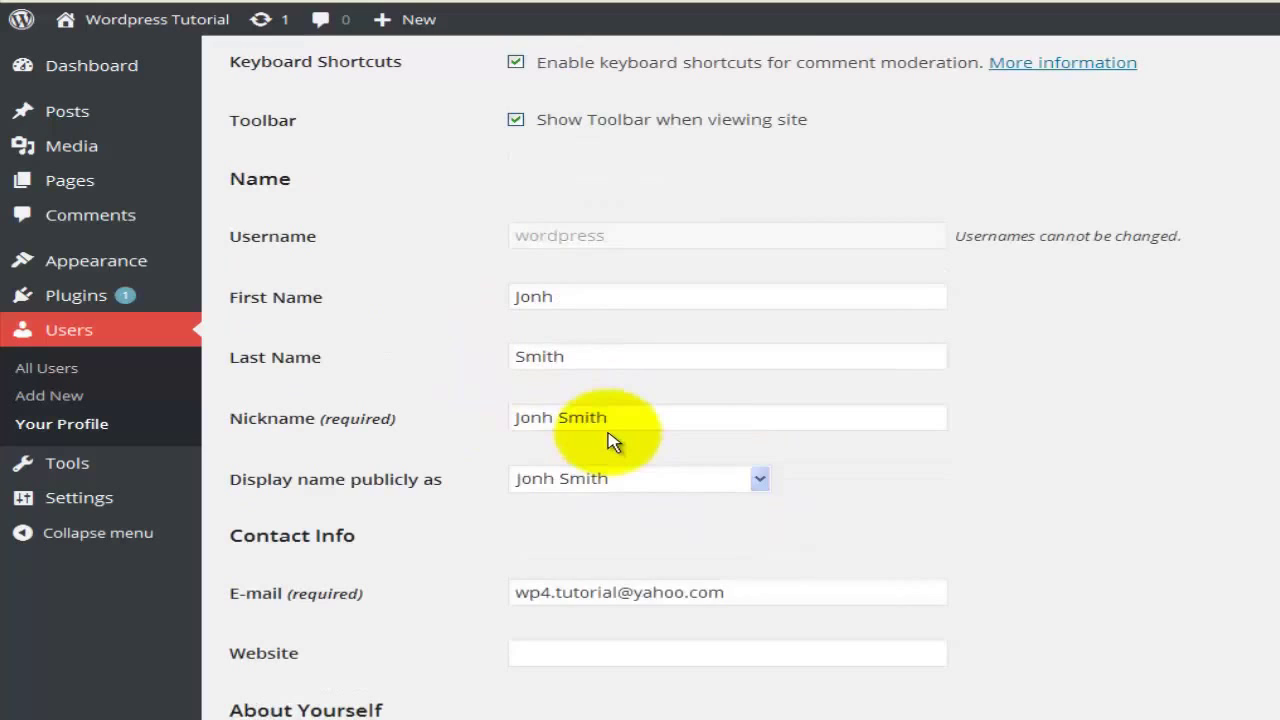
{"action": "scroll", "coordinate": [613, 441], "scroll_direction": "down", "scroll_amount": 1}
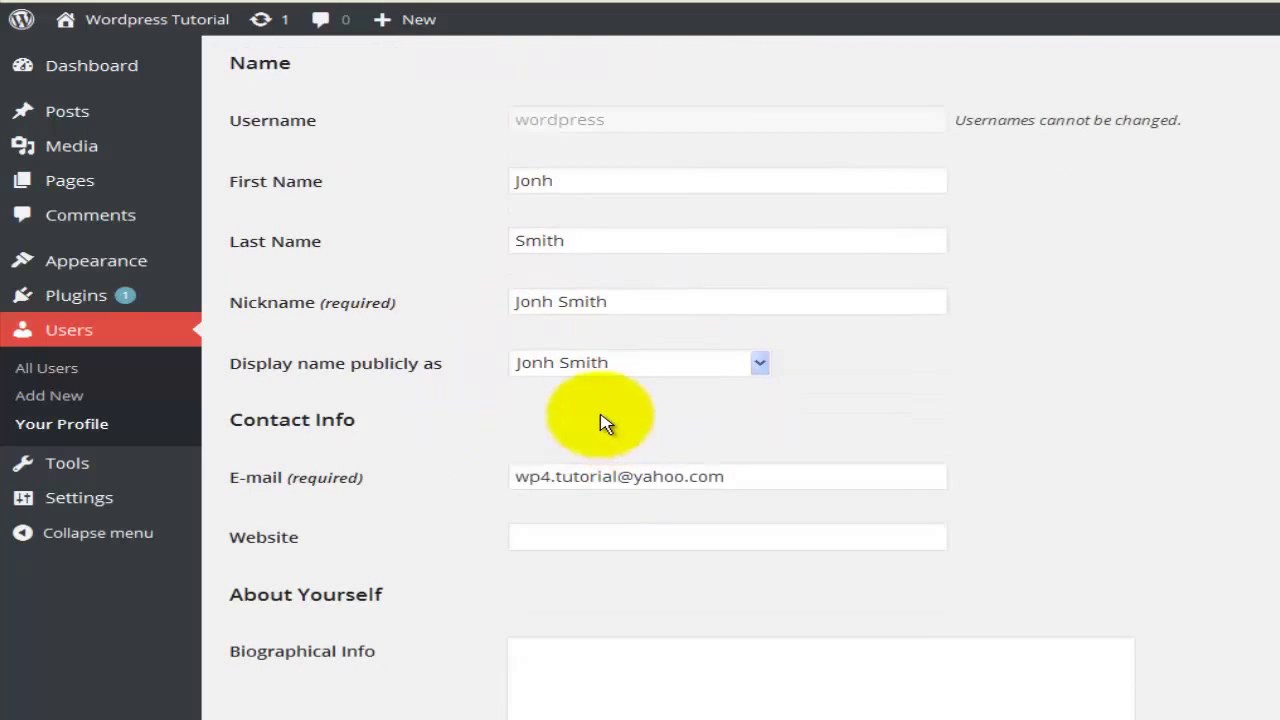
{"action": "scroll", "coordinate": [602, 423], "scroll_direction": "down", "scroll_amount": 1}
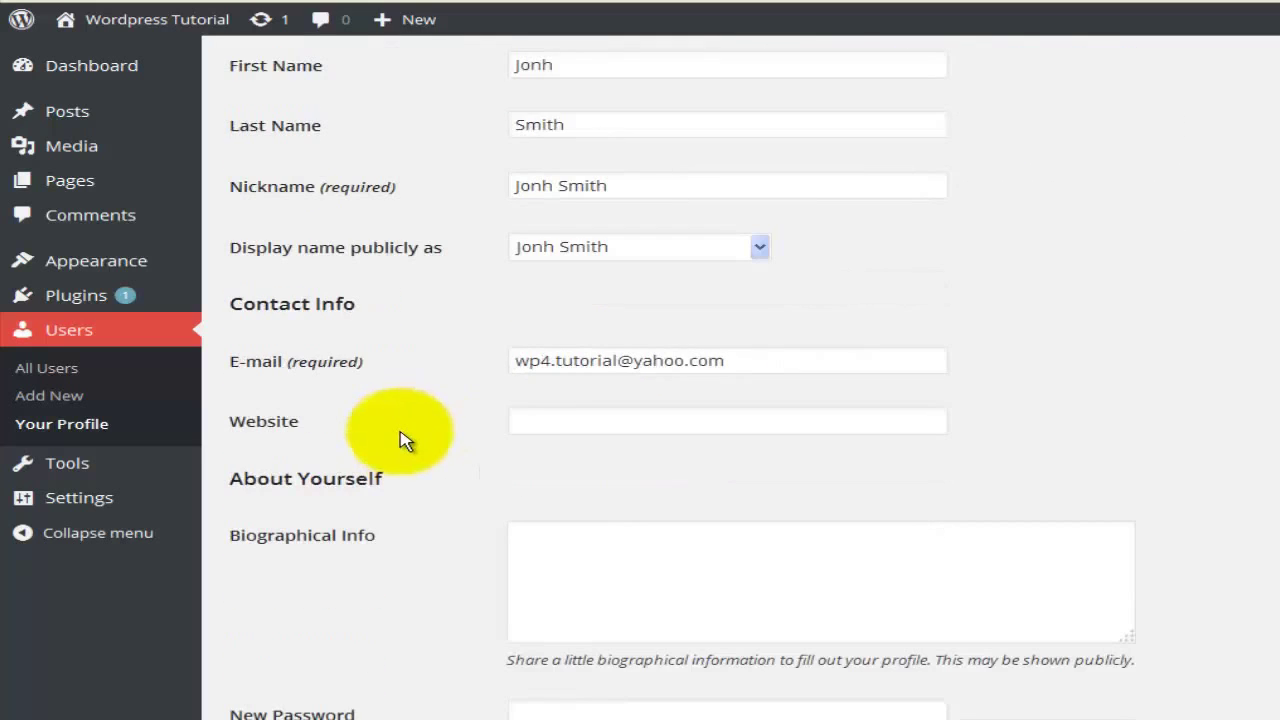
{"action": "left_click", "coordinate": [558, 362]}
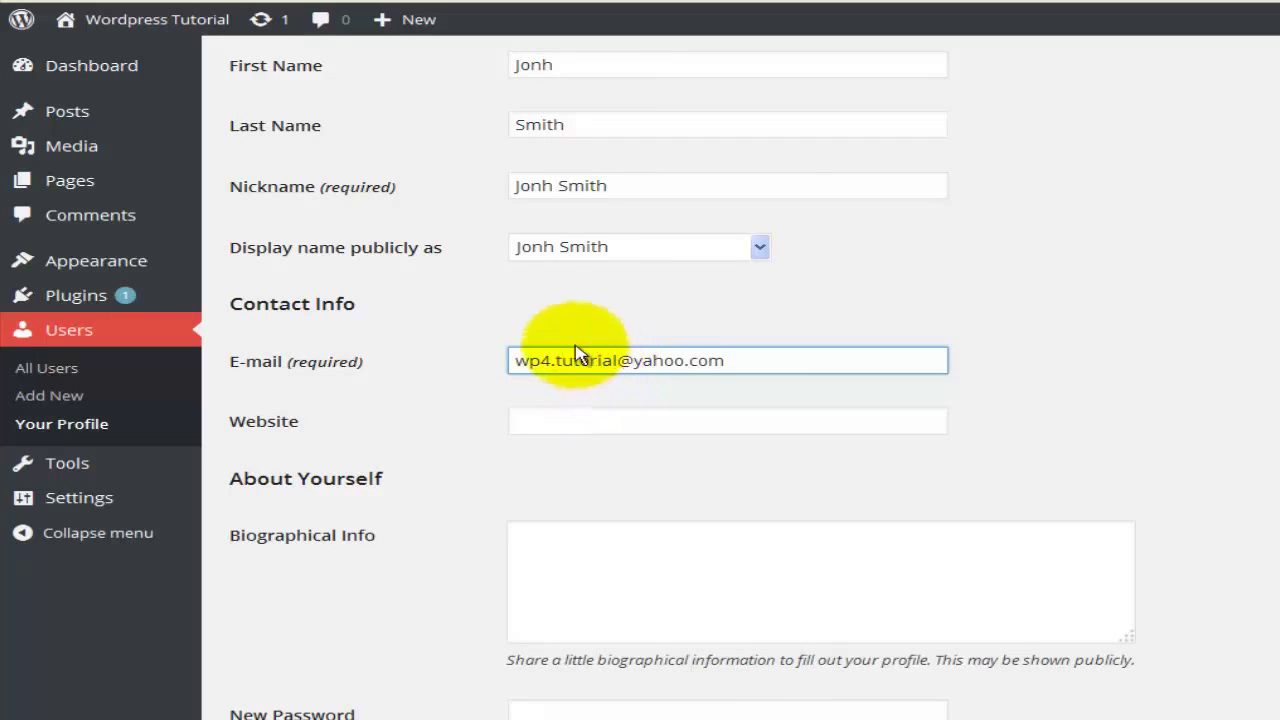
{"action": "left_click", "coordinate": [566, 421]}
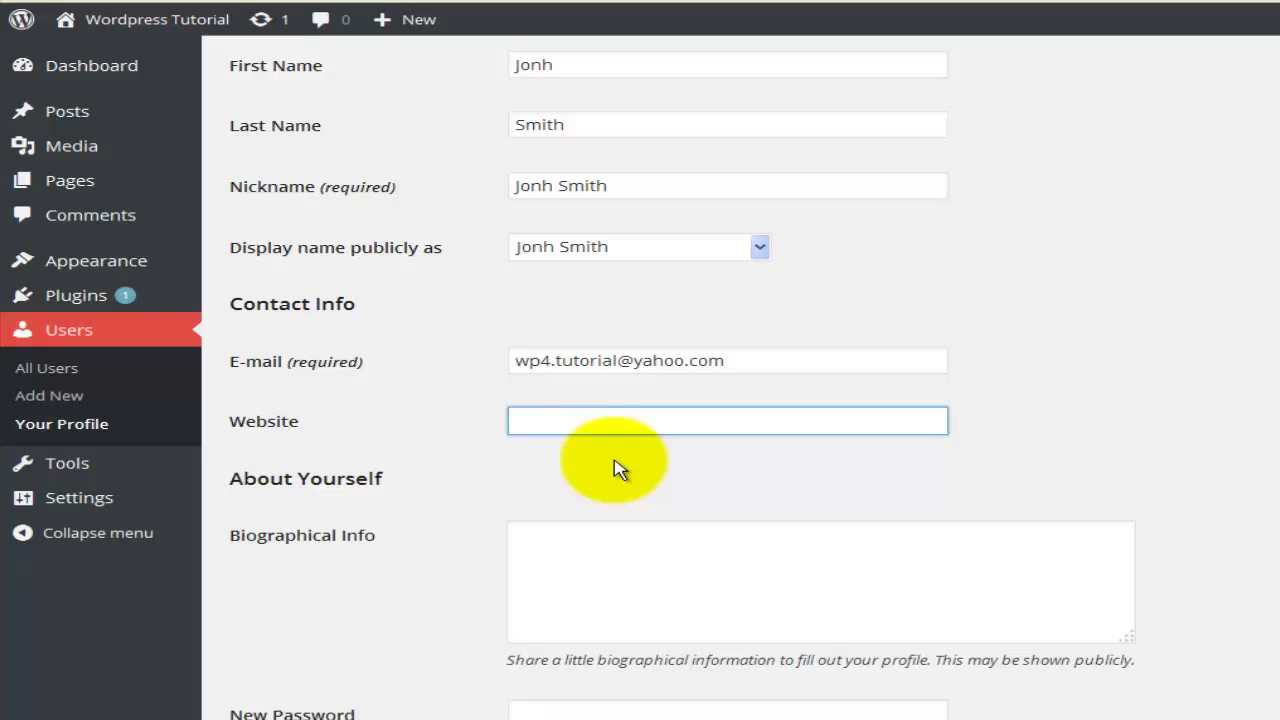
{"action": "type", "text": "wp4tut.net7"}
{"action": "key", "text": "BackSpace"}
{"action": "key", "text": "BackSpace"}
{"action": "key", "text": "BackSpace"}
{"action": "type", "text": "t"}
{"action": "key", "text": "BackSpace"}
{"action": "type", "text": "et76.net"}
{"action": "key", "text": "Home"}
{"action": "type", "text": "ht"}
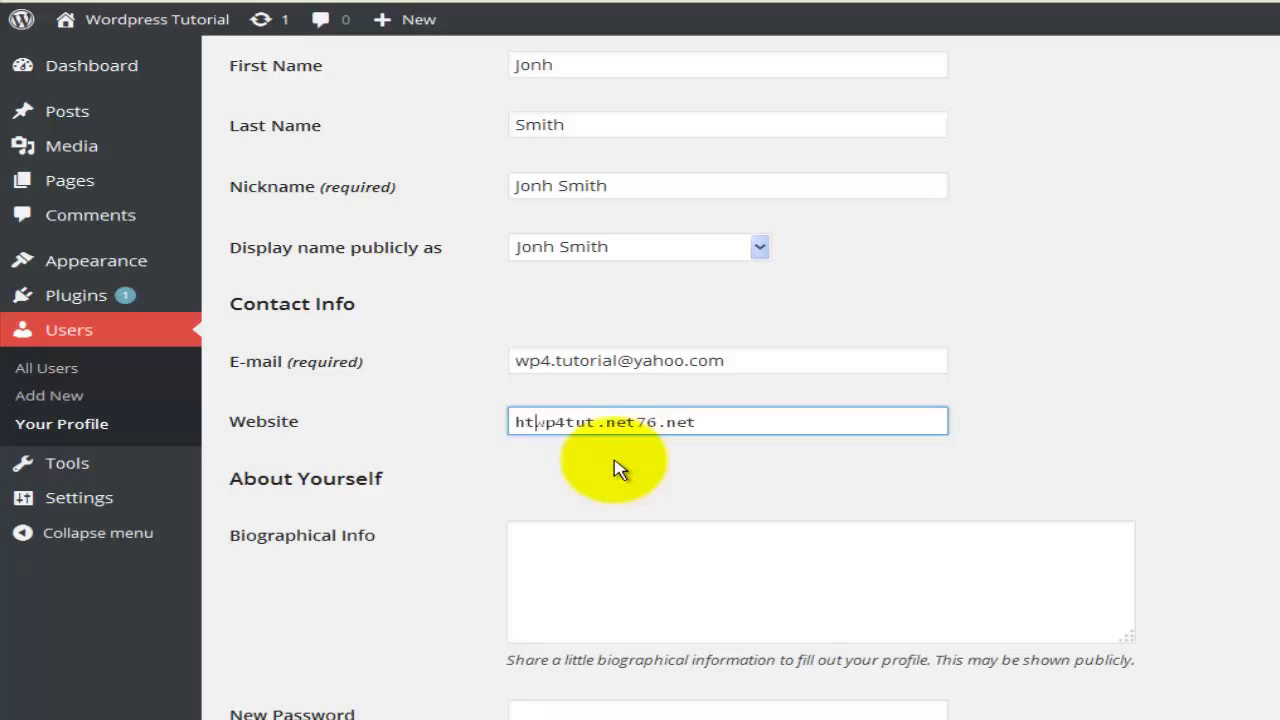
{"action": "type", "text": "tp://www"}
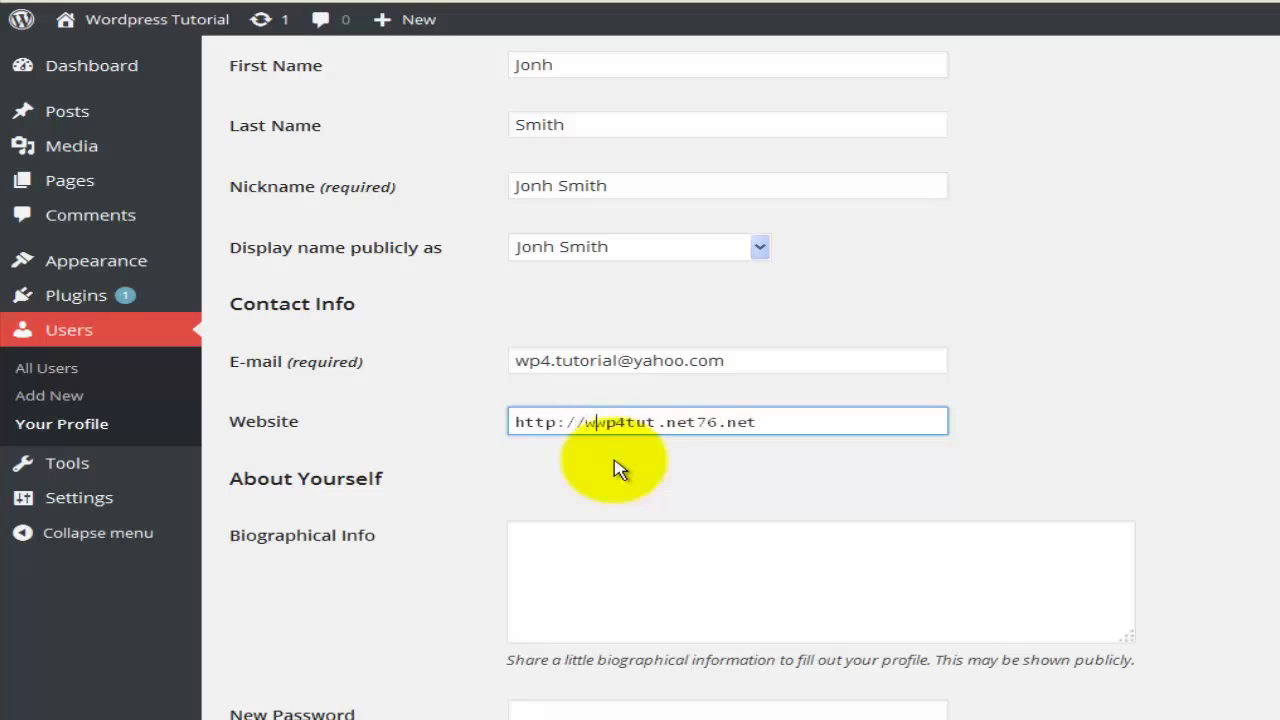
{"action": "type", "text": "."}
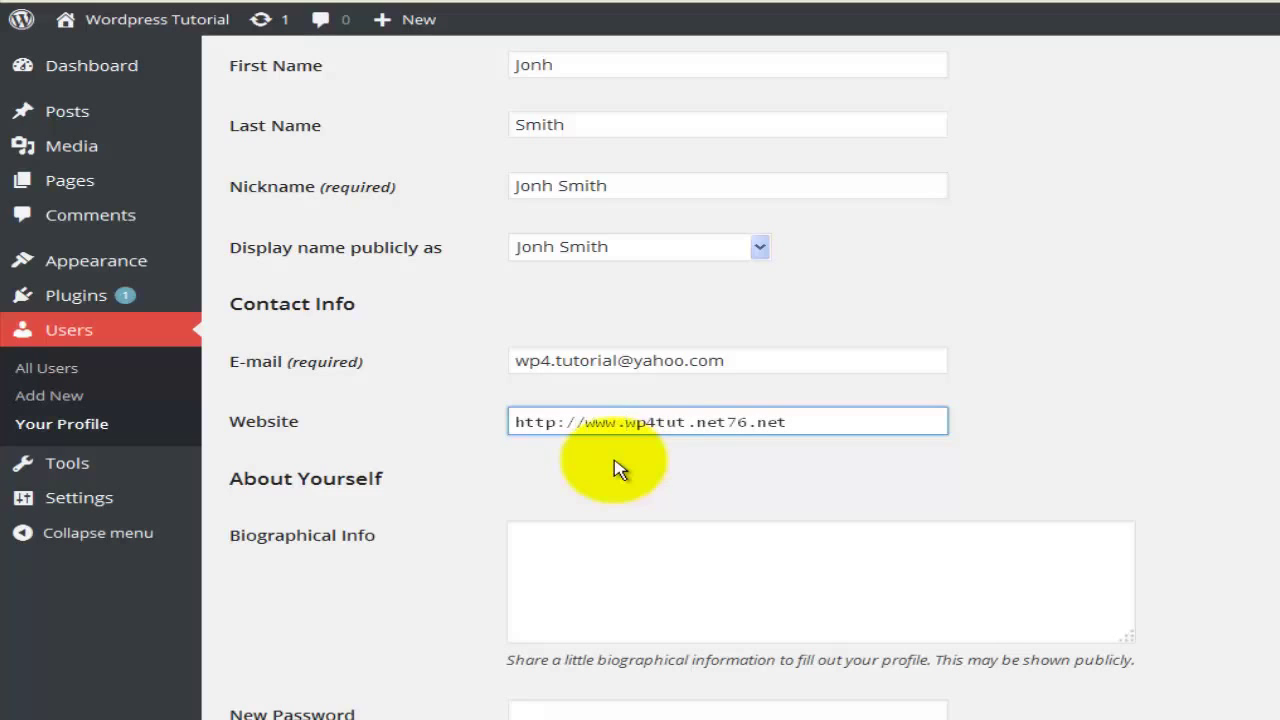
{"action": "left_click", "coordinate": [637, 431]}
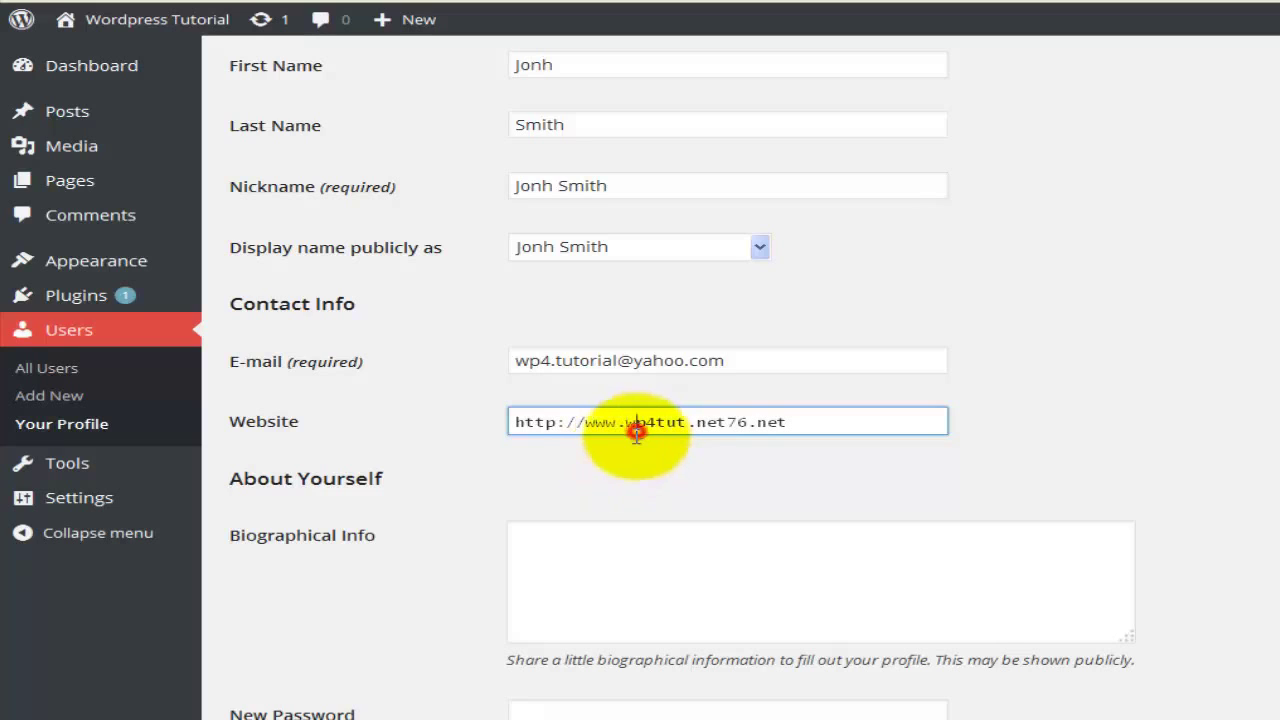
{"action": "scroll", "coordinate": [650, 478], "scroll_direction": "down", "scroll_amount": 2}
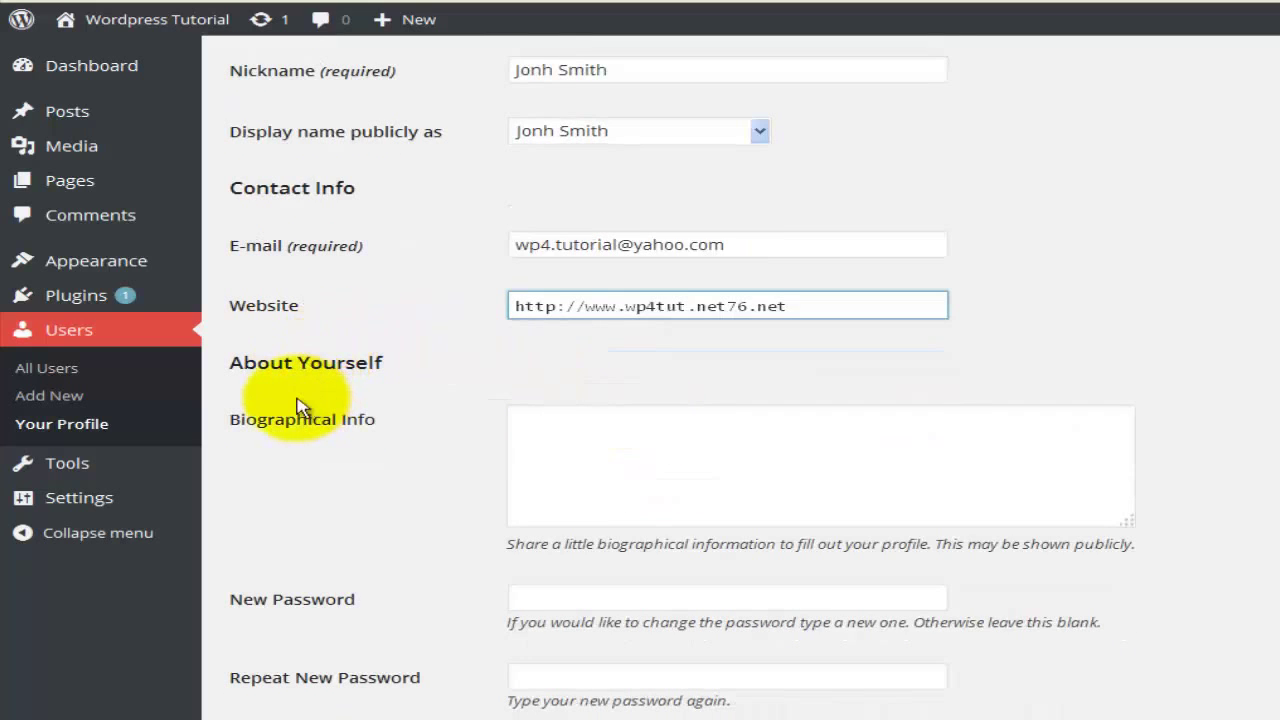
{"action": "left_click", "coordinate": [549, 446]}
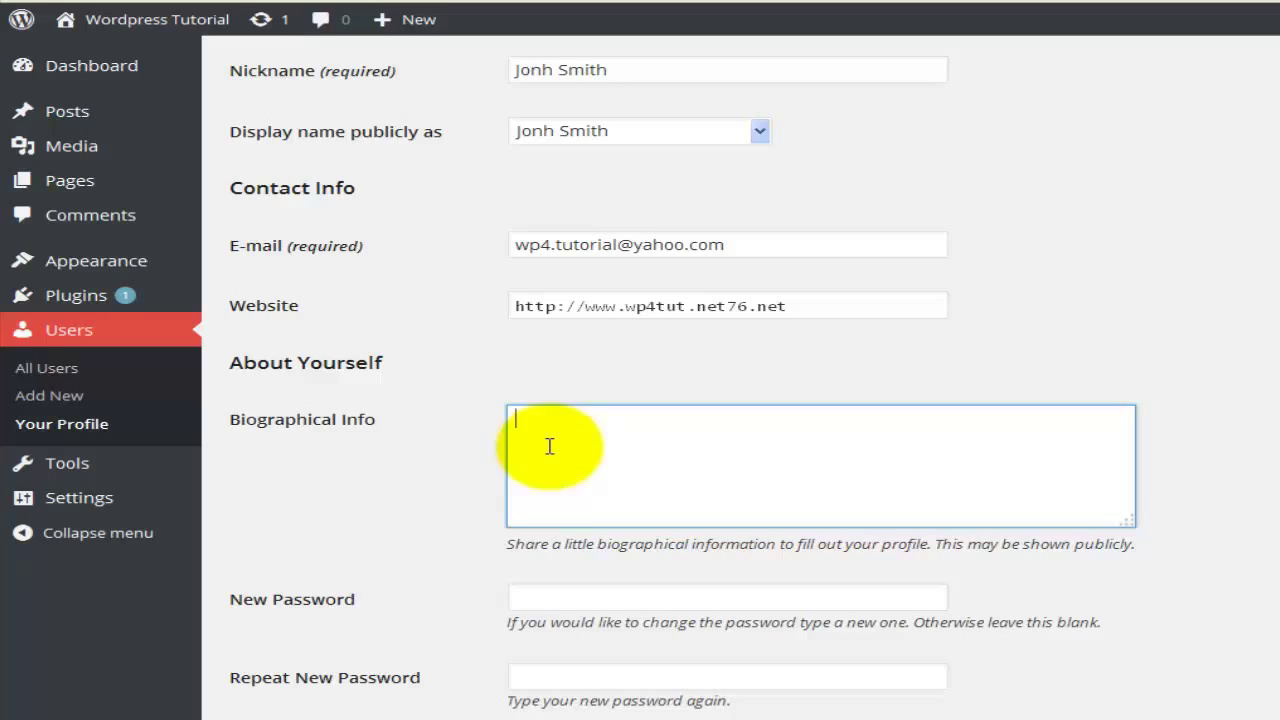
Step: Write a Biographical Info introducing the site admin who makes video tutorials on Wordpress 4
{"action": "type", "text": "g"}
{"action": "key", "text": "BackSpace"}
{"action": "type", "text": "Hi"}
{"action": "key", "text": "BackSpace"}
{"action": "type", "text": "ello I a"}
{"action": "type", "text": "m the a"}
{"action": "key", "text": "BackSpace"}
{"action": "type", "text": "the am"}
{"action": "key", "text": "BackSpace"}
{"action": "type", "text": "dmin of this site and the aim of this site is to make some video tutorial on "}
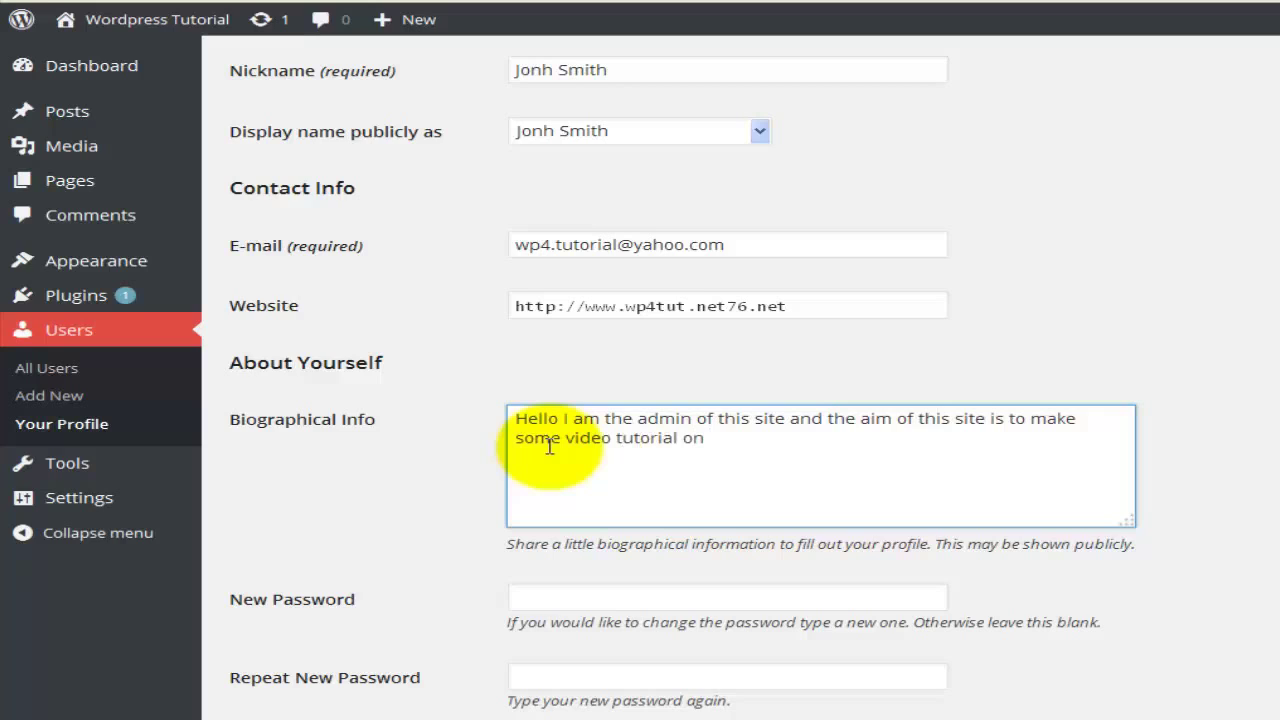
{"action": "type", "text": "Wordpress 4."}
{"action": "left_click", "coordinate": [437, 586]}
{"action": "scroll", "coordinate": [430, 586], "scroll_direction": "down", "scroll_amount": 1}
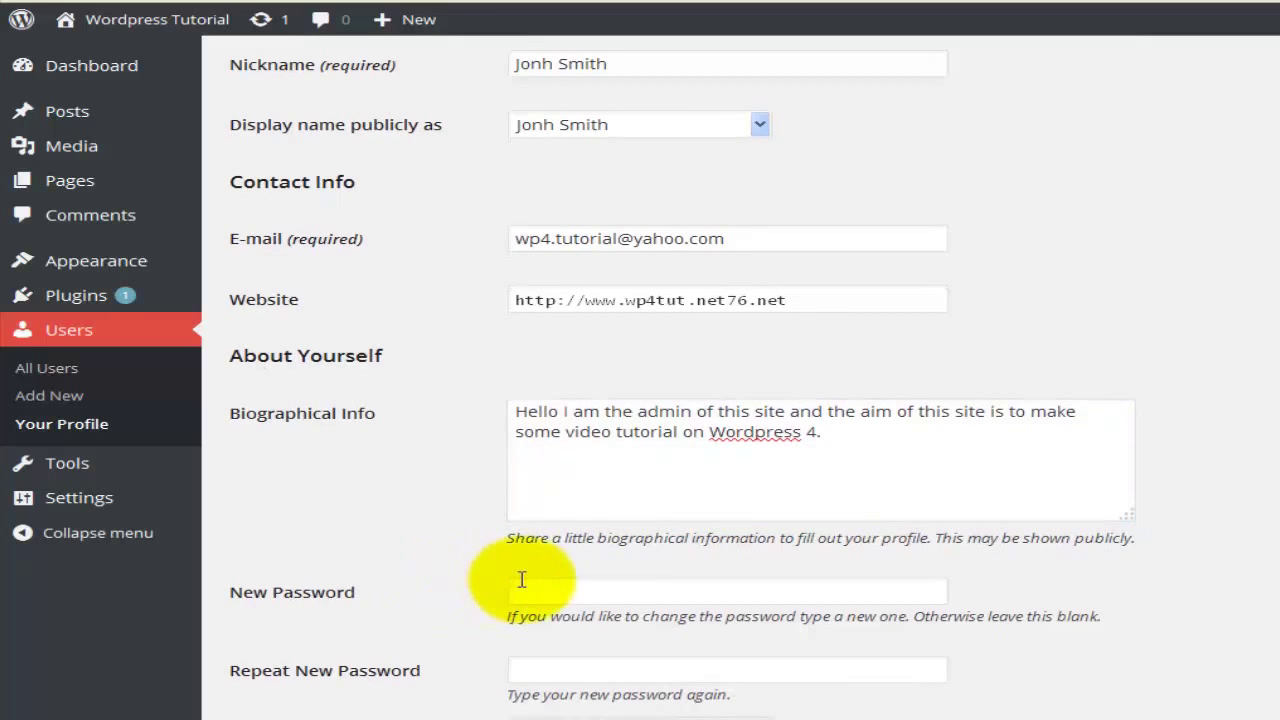
Step: Move through the New Password and Repeat Password fields
{"action": "left_click", "coordinate": [518, 588]}
{"action": "left_click", "coordinate": [537, 656]}
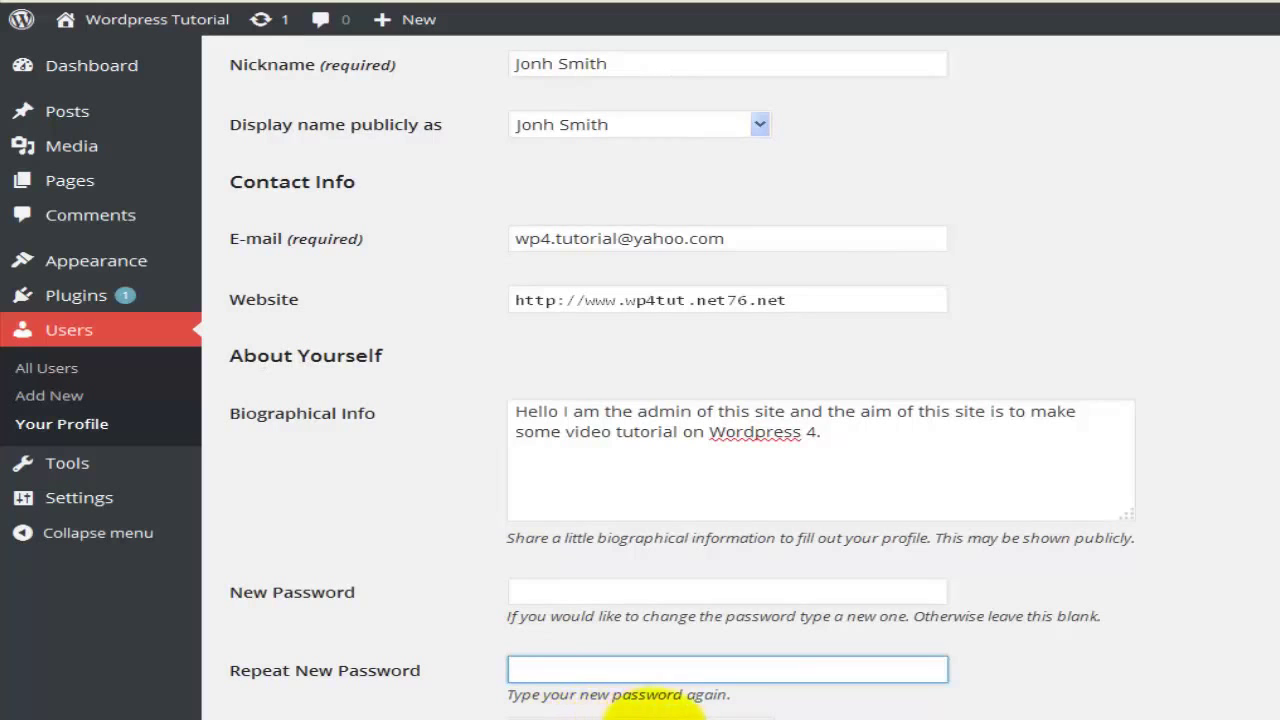
{"action": "left_click", "coordinate": [564, 594]}
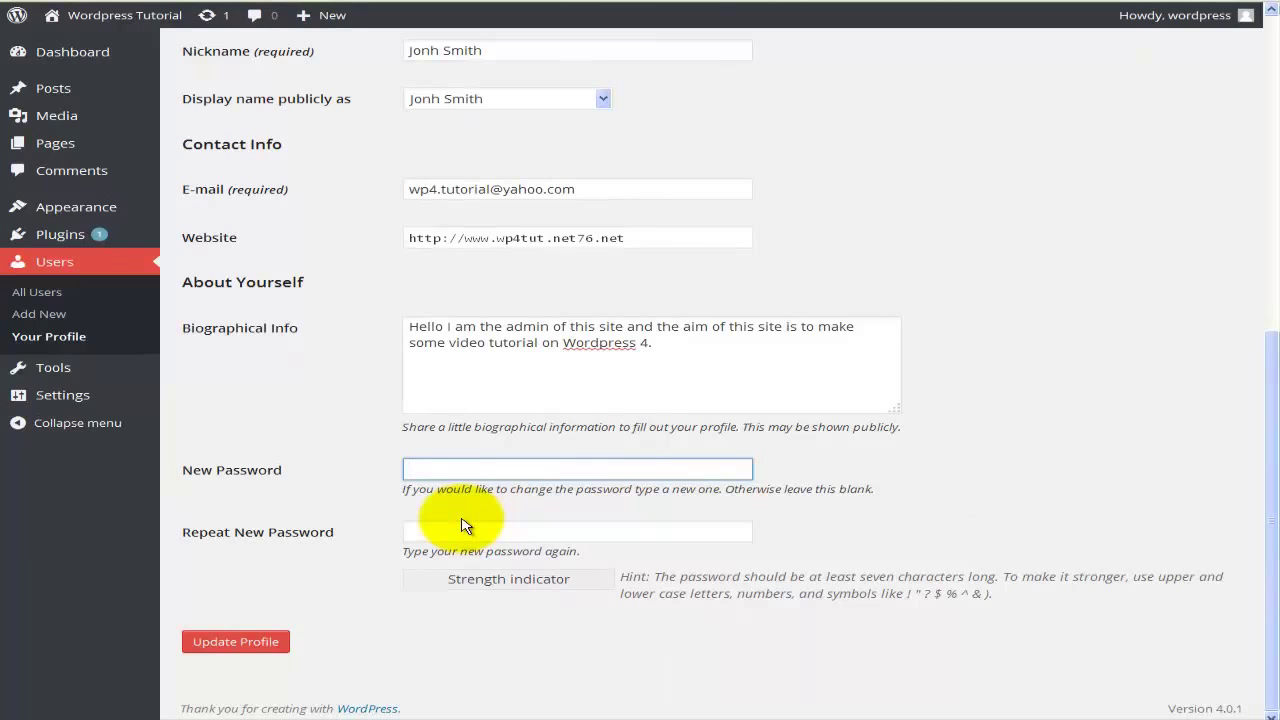
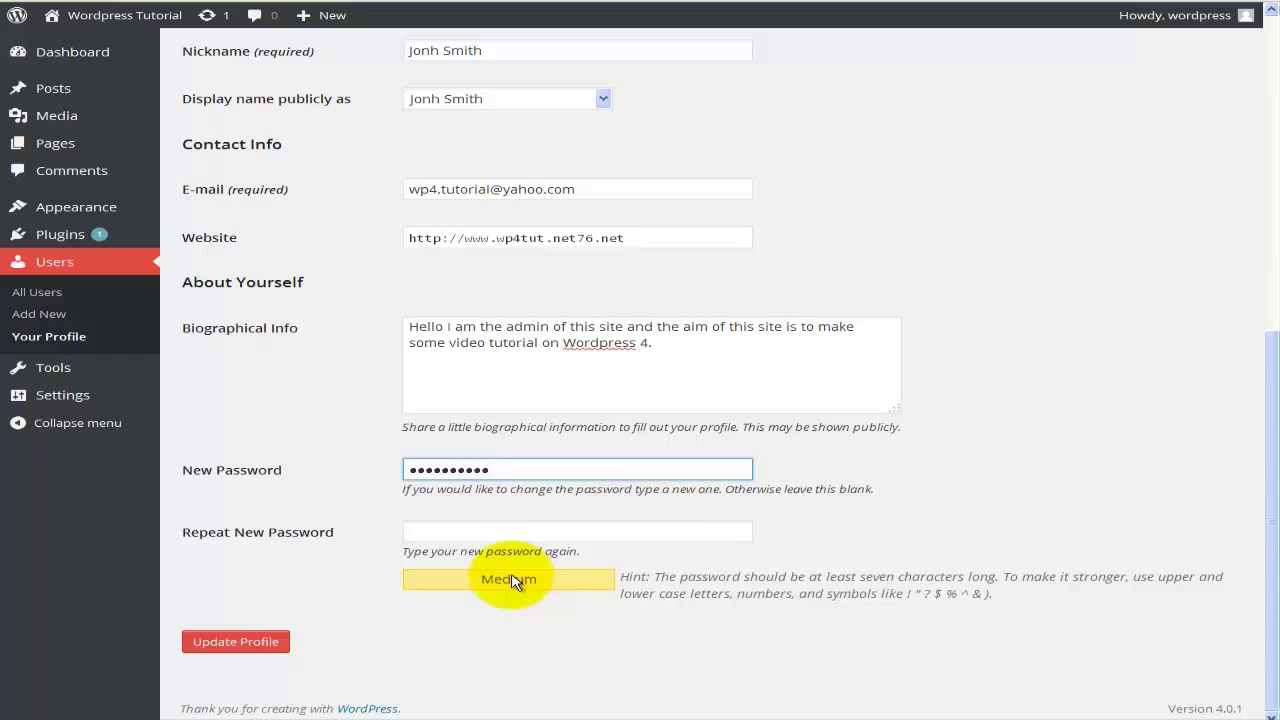
Step: Type a trial new password, then clear it so the current password is kept
{"action": "left_click_drag", "start_coordinate": [556, 468], "coordinate": [372, 470]}
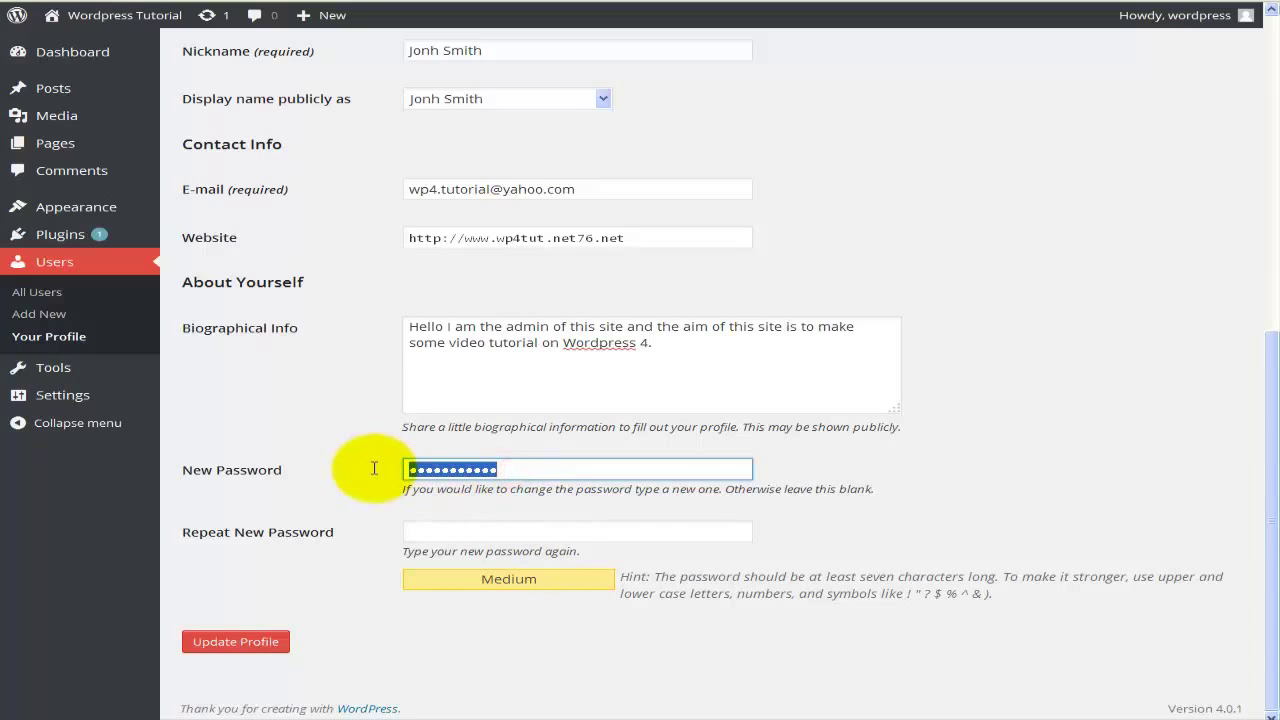
{"action": "key", "text": "BackSpace"}
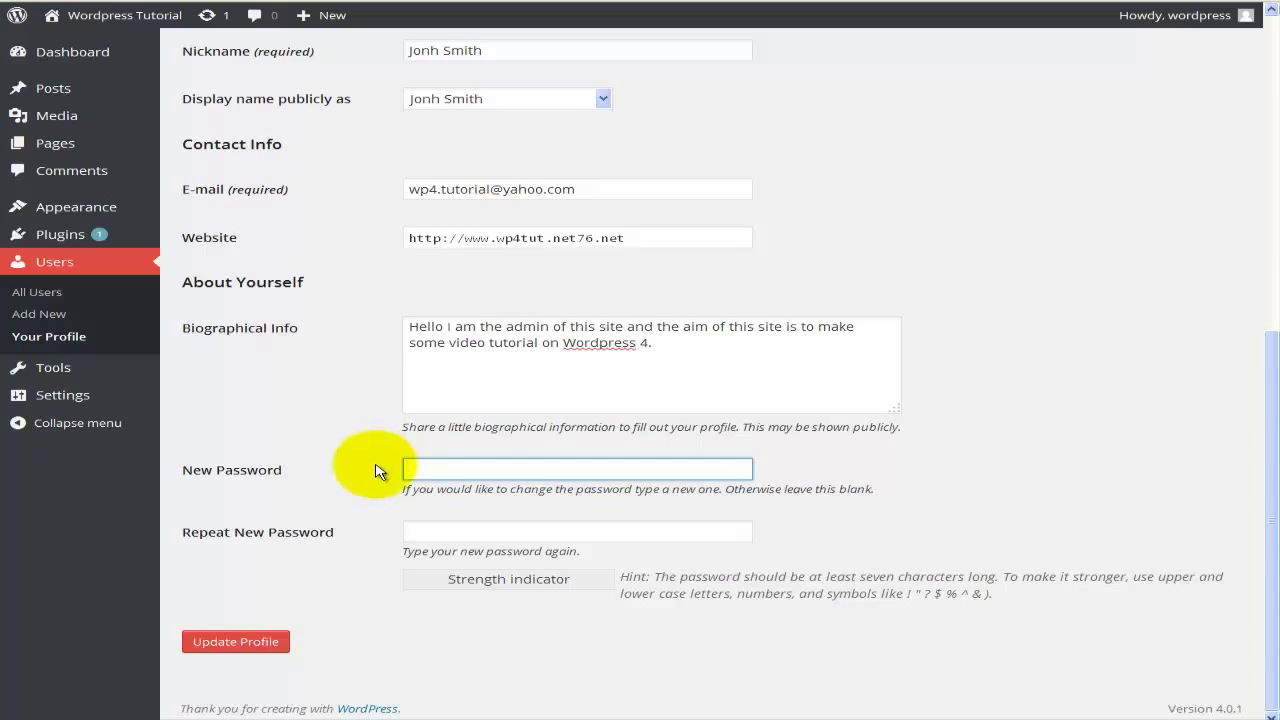
{"action": "left_click", "coordinate": [424, 465]}
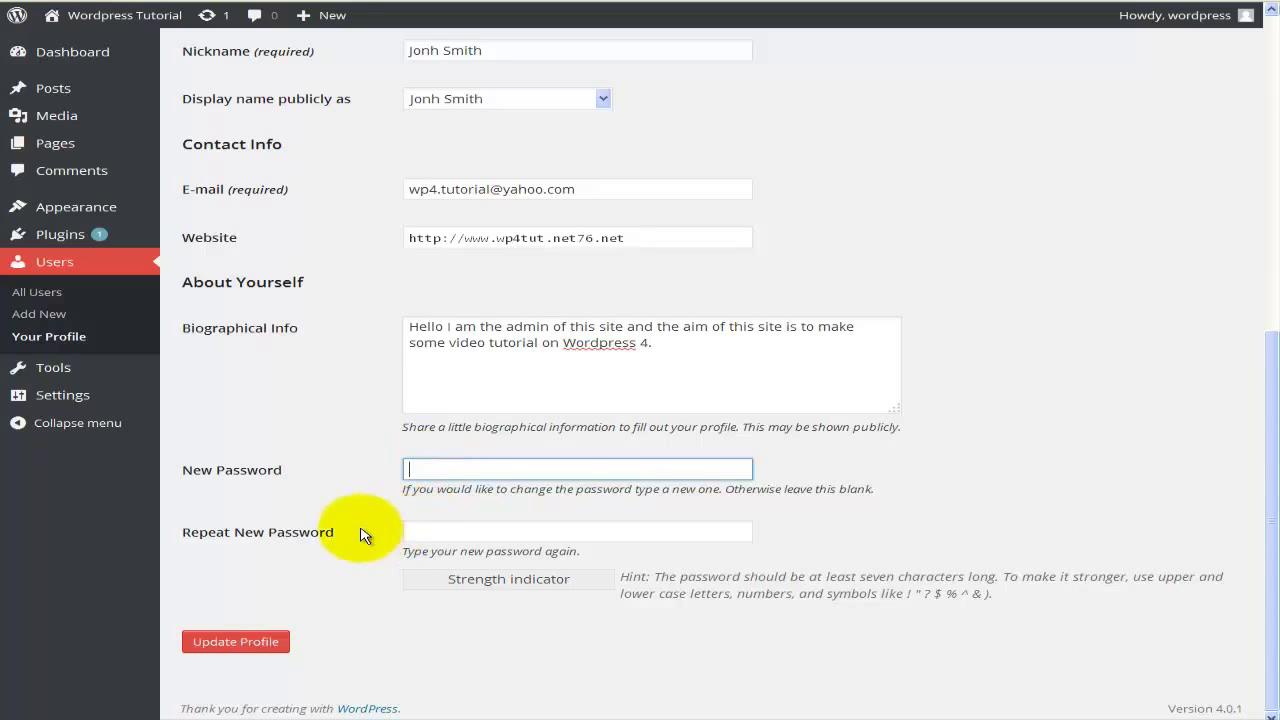
{"action": "scroll", "coordinate": [361, 535], "scroll_direction": "up", "scroll_amount": 5}
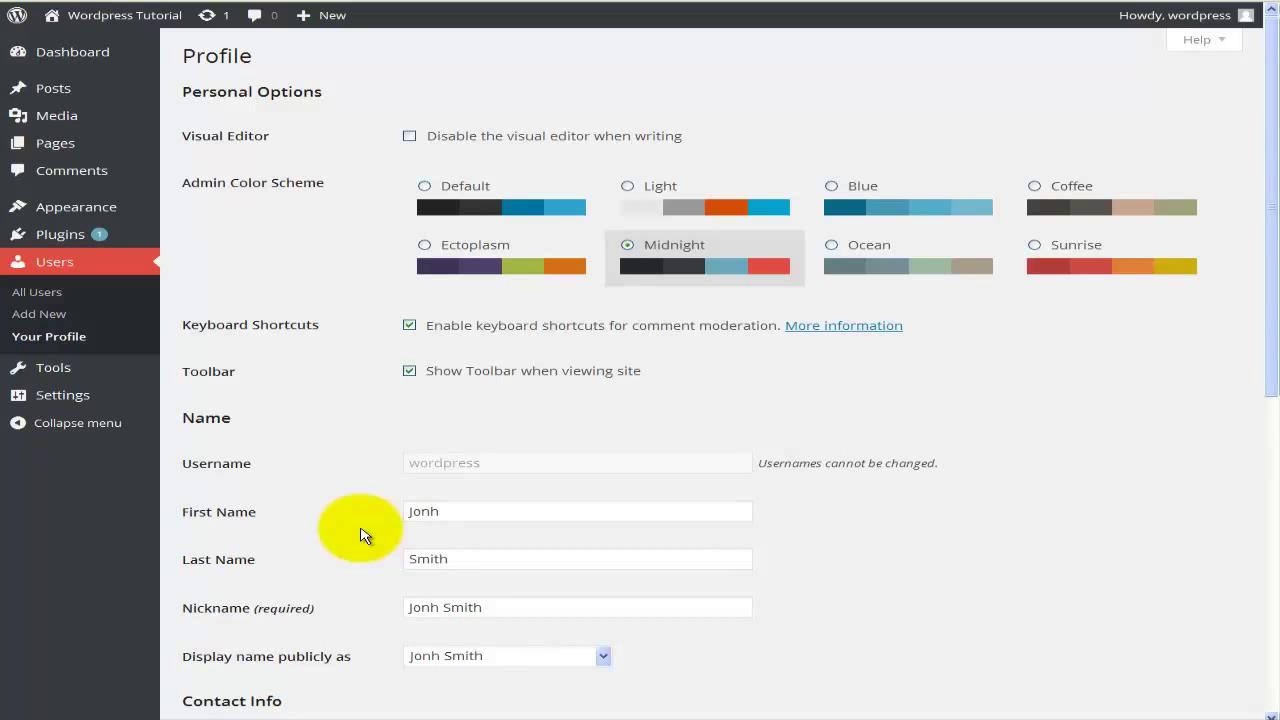
{"action": "scroll", "coordinate": [361, 535], "scroll_direction": "down", "scroll_amount": 1}
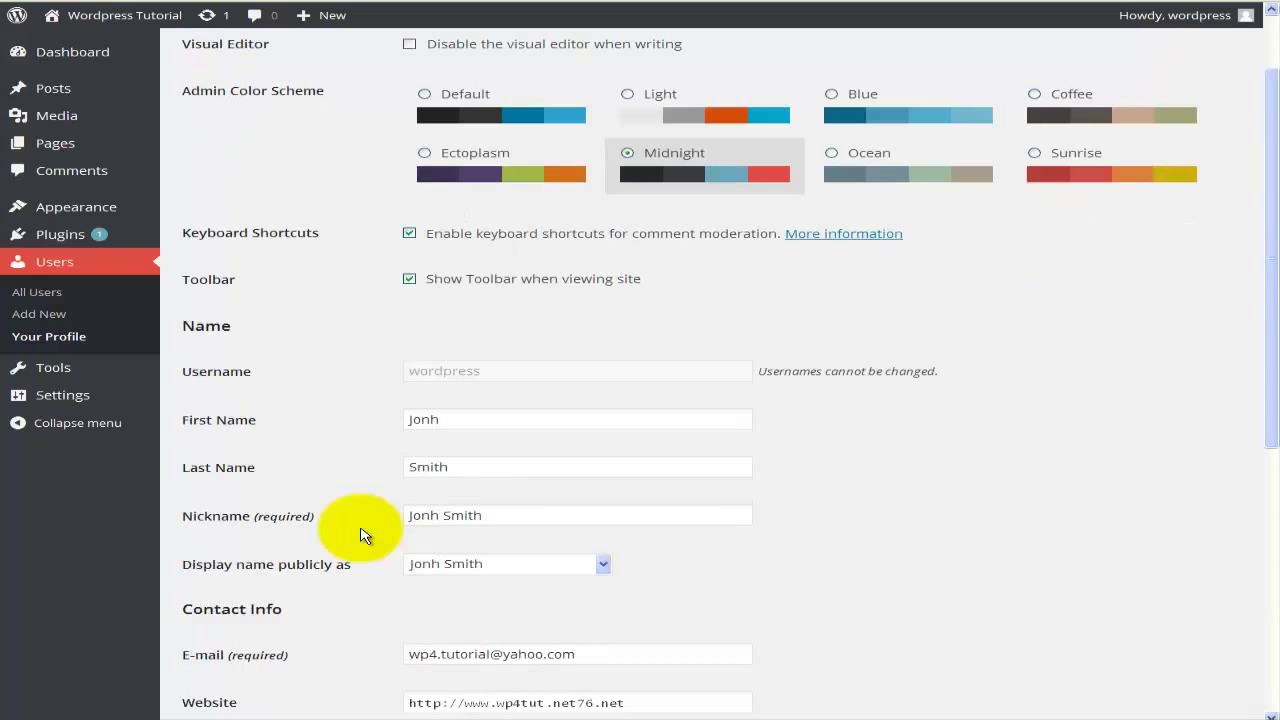
{"action": "scroll", "coordinate": [361, 535], "scroll_direction": "down", "scroll_amount": 1}
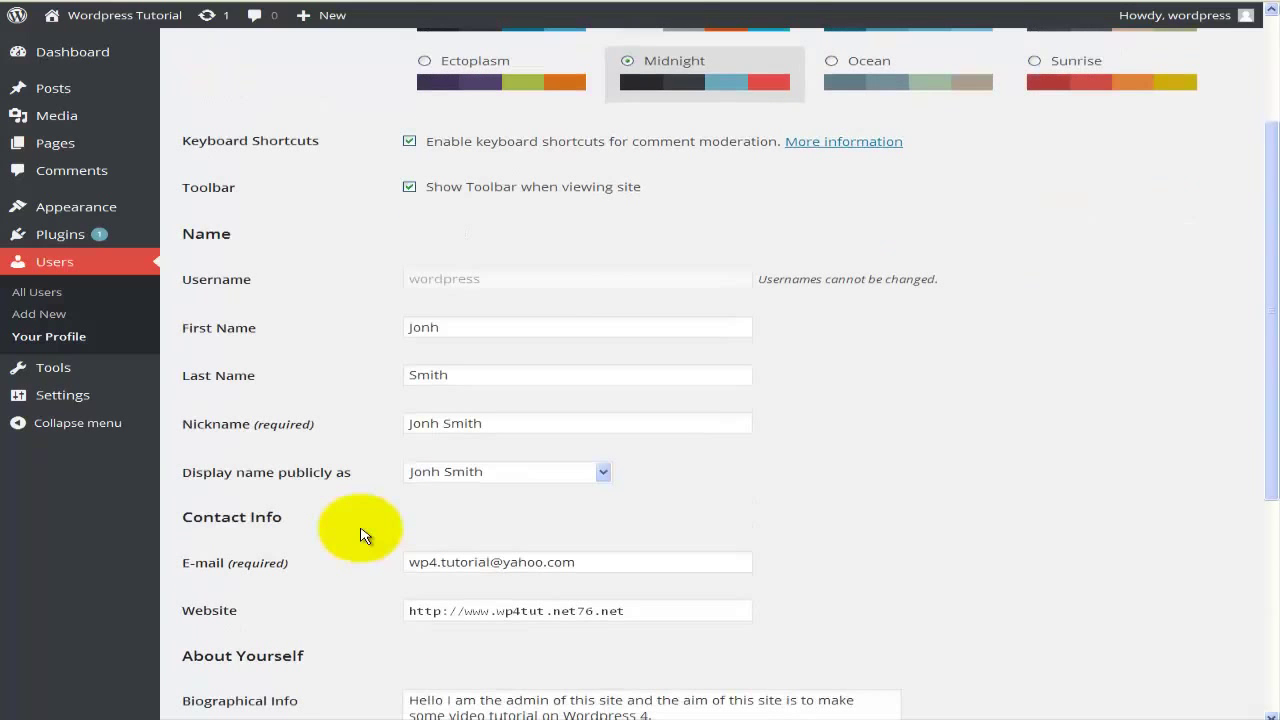
{"action": "scroll", "coordinate": [361, 535], "scroll_direction": "down", "scroll_amount": 1}
{"action": "scroll", "coordinate": [361, 535], "scroll_direction": "down", "scroll_amount": 1}
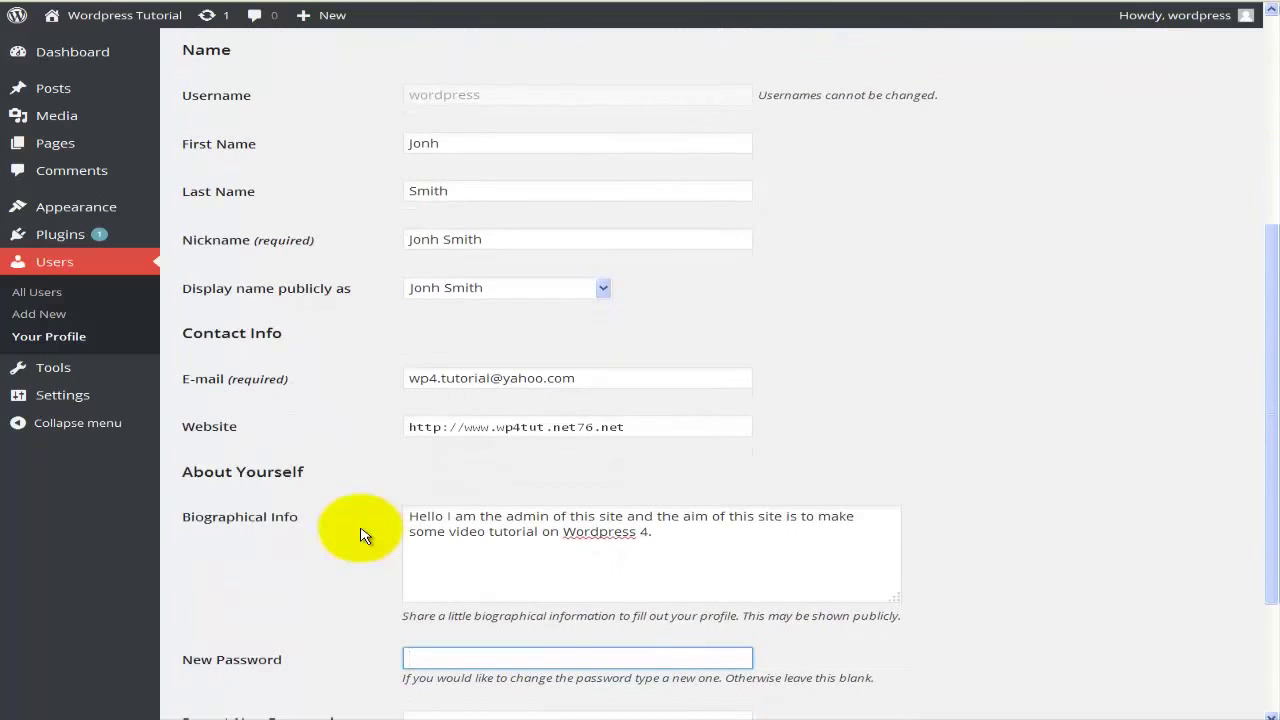
{"action": "scroll", "coordinate": [361, 535], "scroll_direction": "down", "scroll_amount": 2}
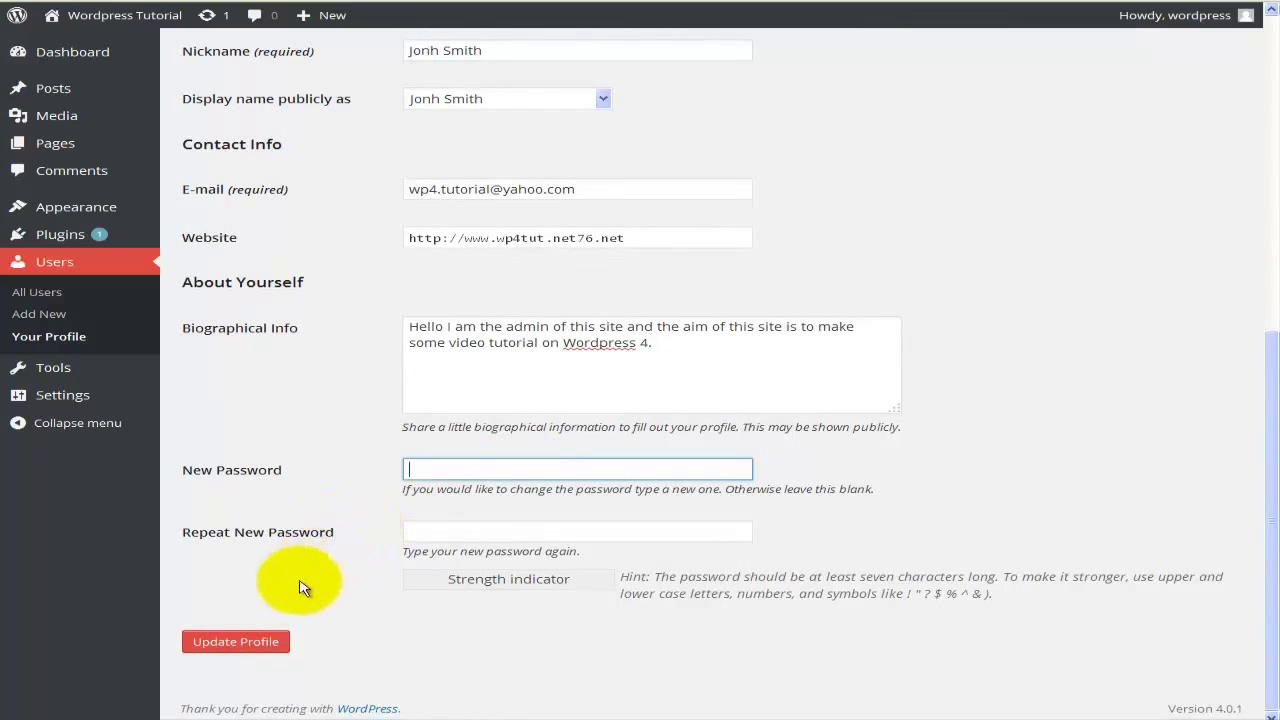
Step: Save the profile with Update Profile so the admin greeting shows the new display name
{"action": "left_click", "coordinate": [251, 651]}
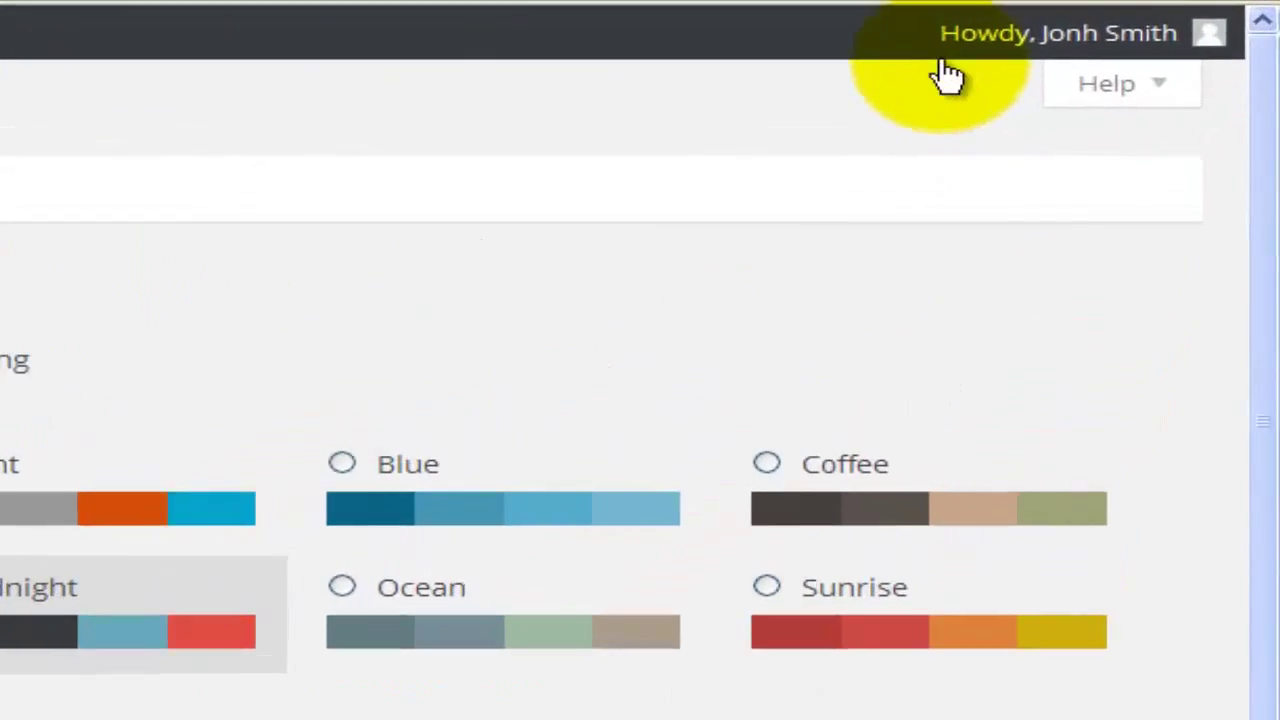
{"action": "mouse_move", "coordinate": [1130, 20]}
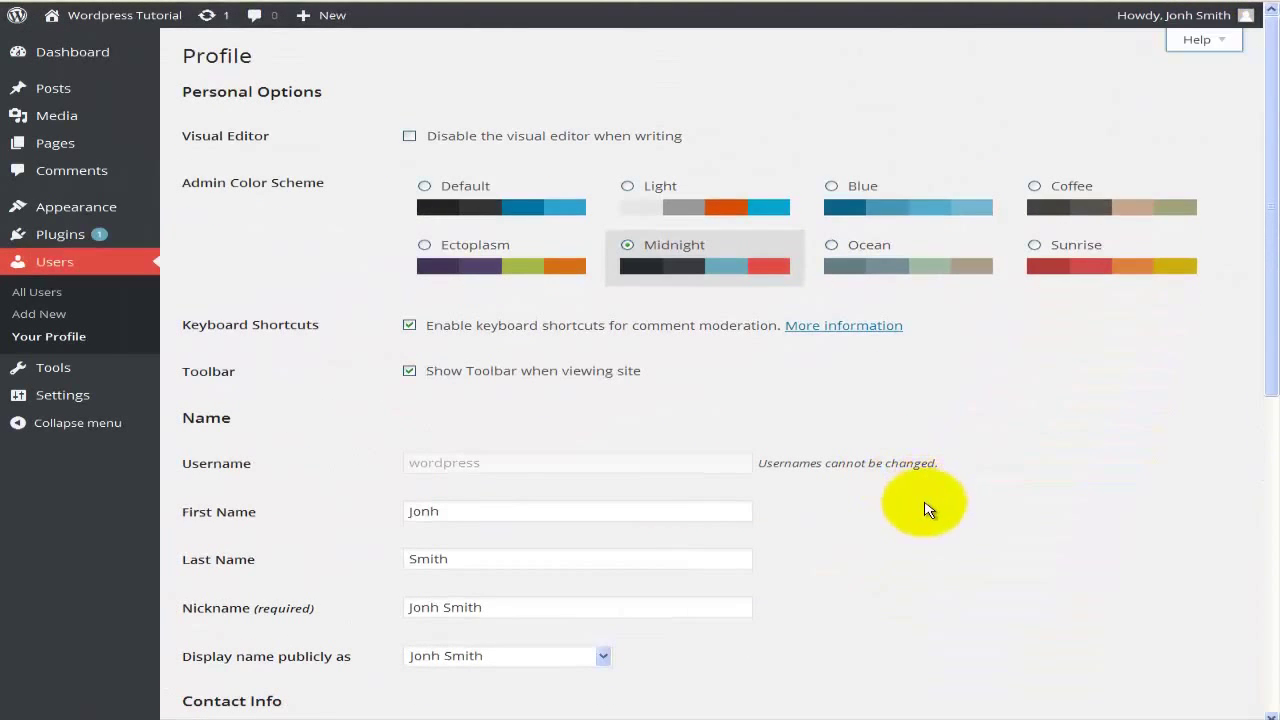
{"action": "left_click", "coordinate": [1203, 45]}
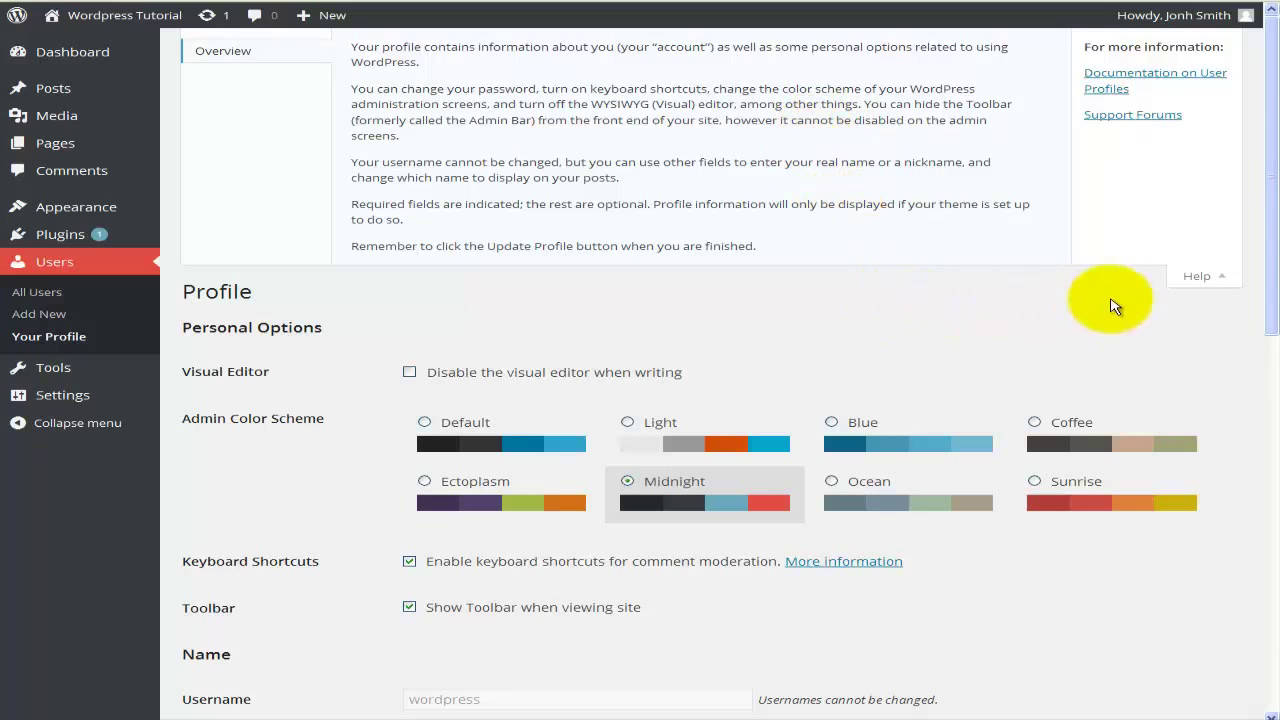
{"action": "left_click", "coordinate": [1200, 277]}
{"action": "scroll", "coordinate": [812, 279], "scroll_direction": "down", "scroll_amount": 3}
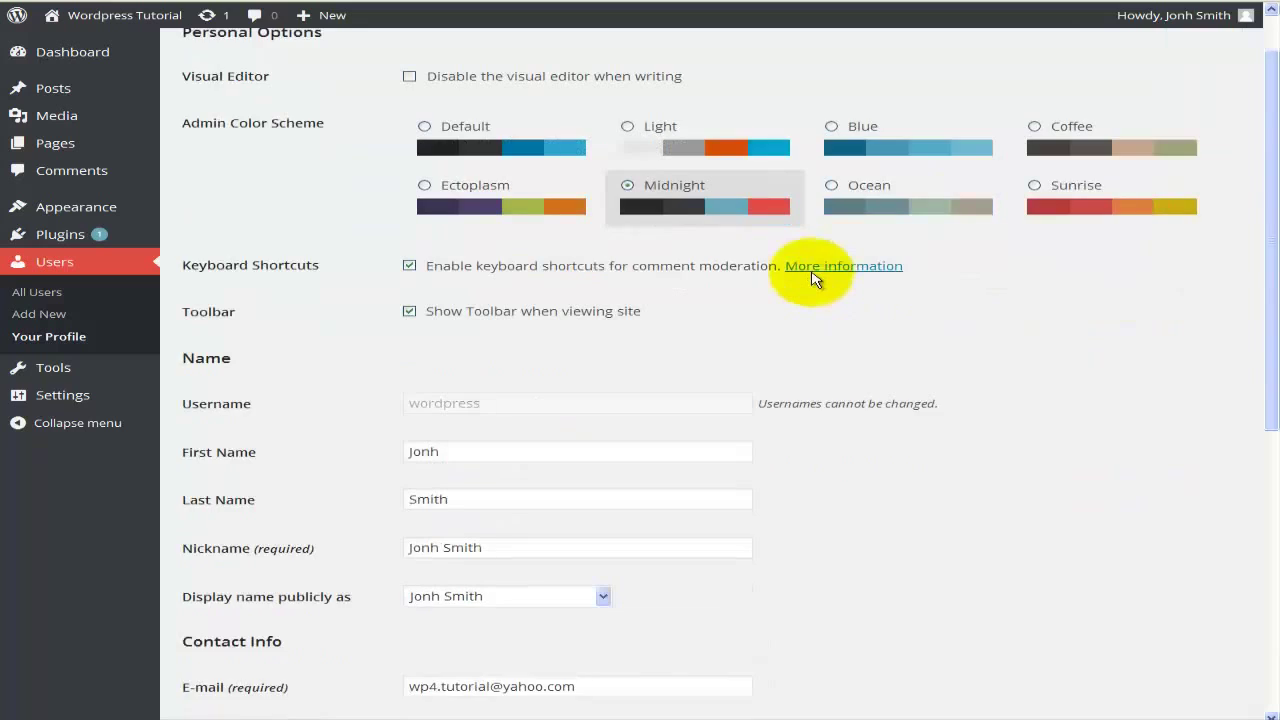
{"action": "scroll", "coordinate": [812, 279], "scroll_direction": "down", "scroll_amount": 1}
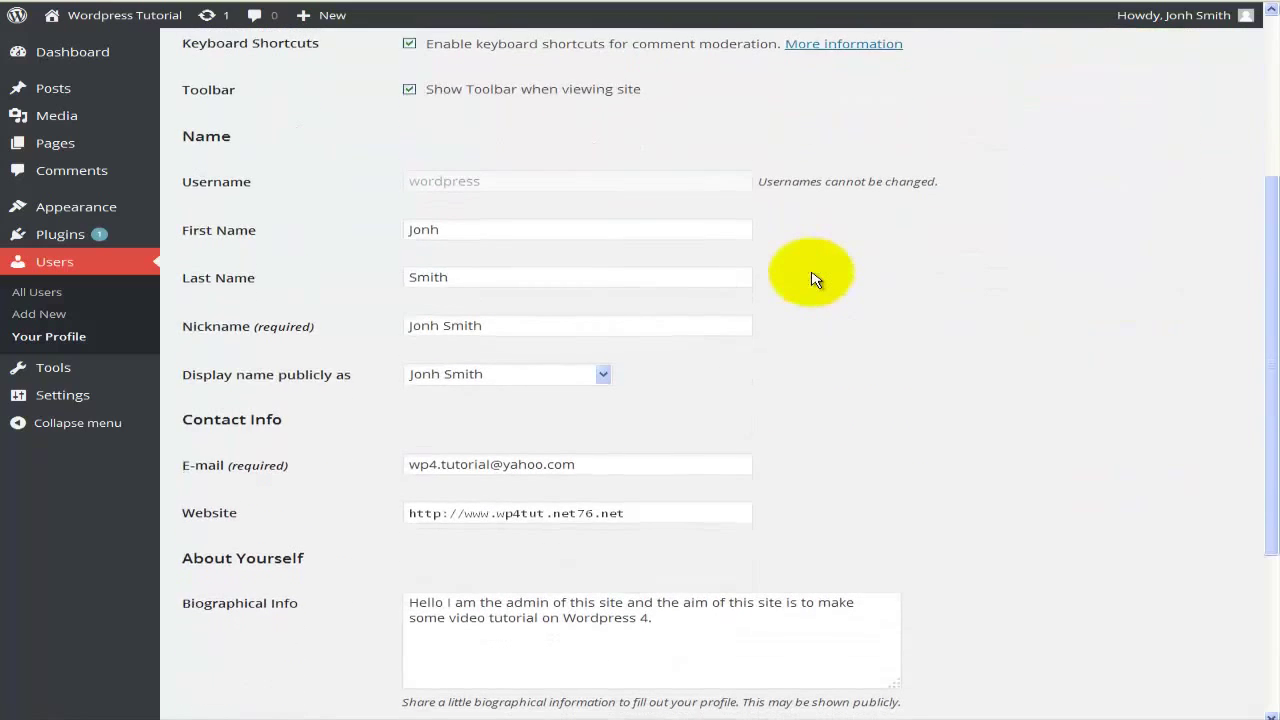
{"action": "scroll", "coordinate": [812, 279], "scroll_direction": "up", "scroll_amount": 3}
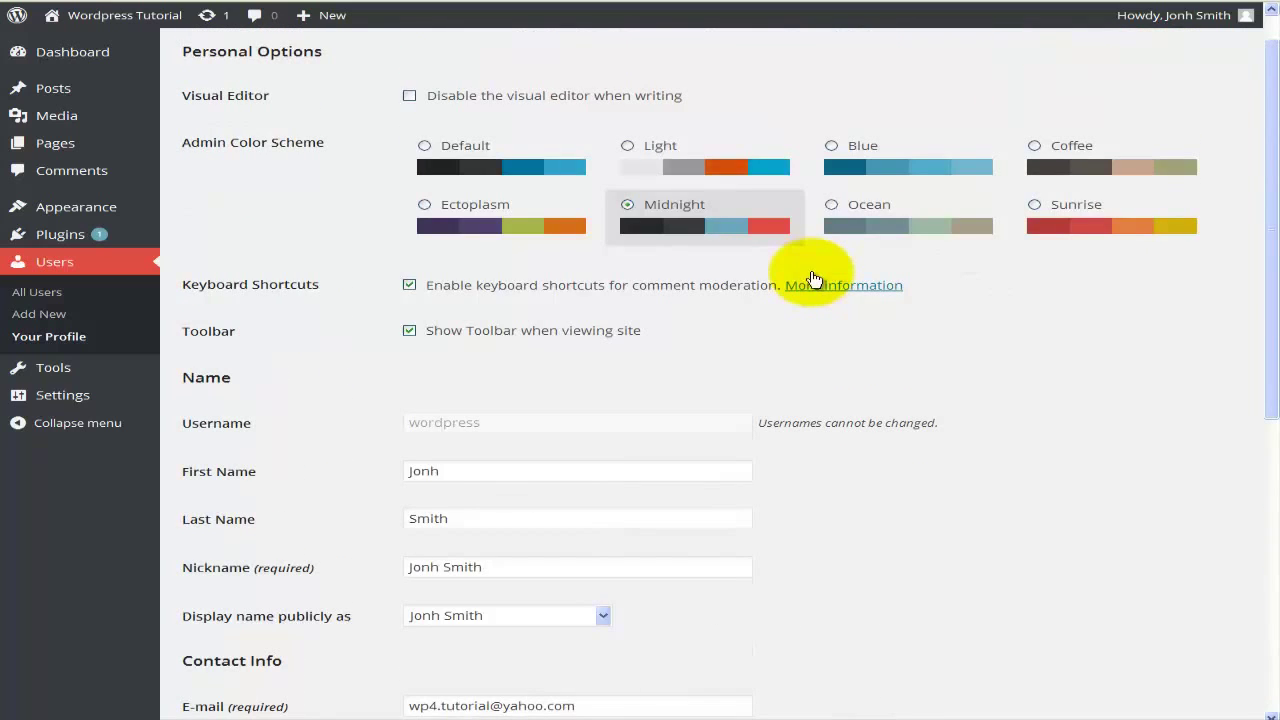
{"action": "scroll", "coordinate": [812, 279], "scroll_direction": "up", "scroll_amount": 1}
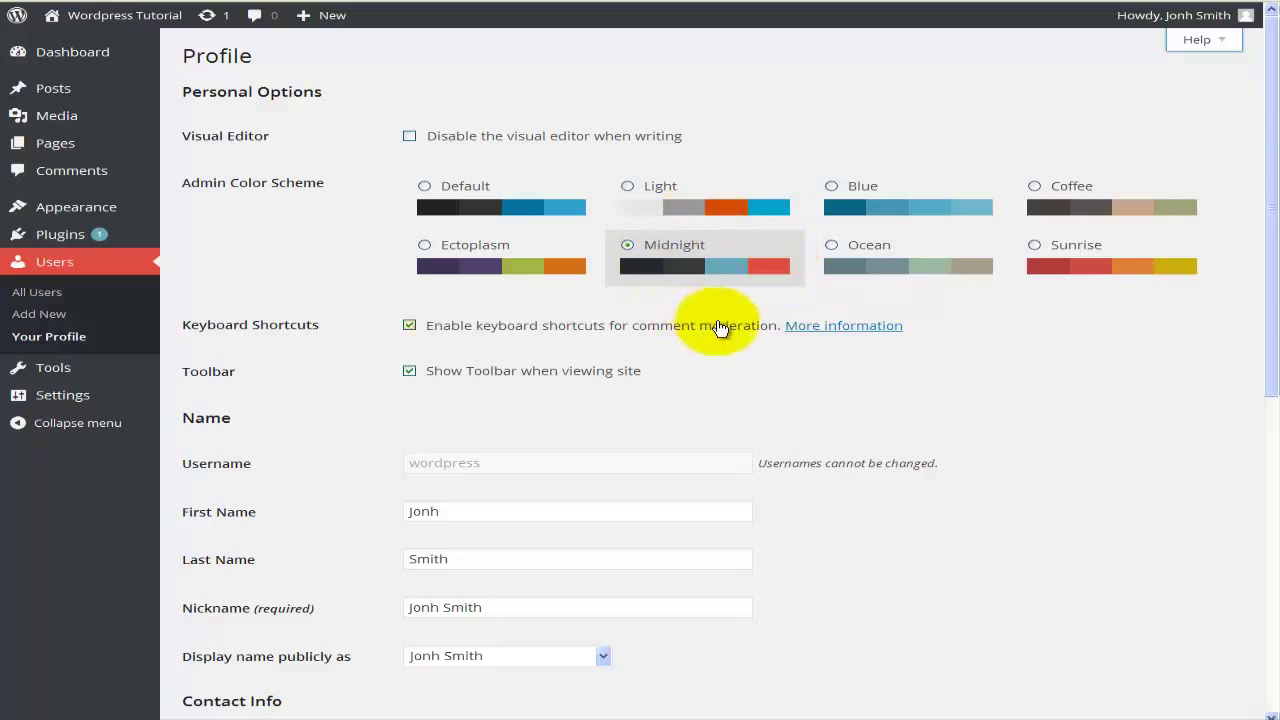
{"action": "scroll", "coordinate": [717, 320], "scroll_direction": "down", "scroll_amount": 4}
{"action": "scroll", "coordinate": [717, 320], "scroll_direction": "down", "scroll_amount": 2}
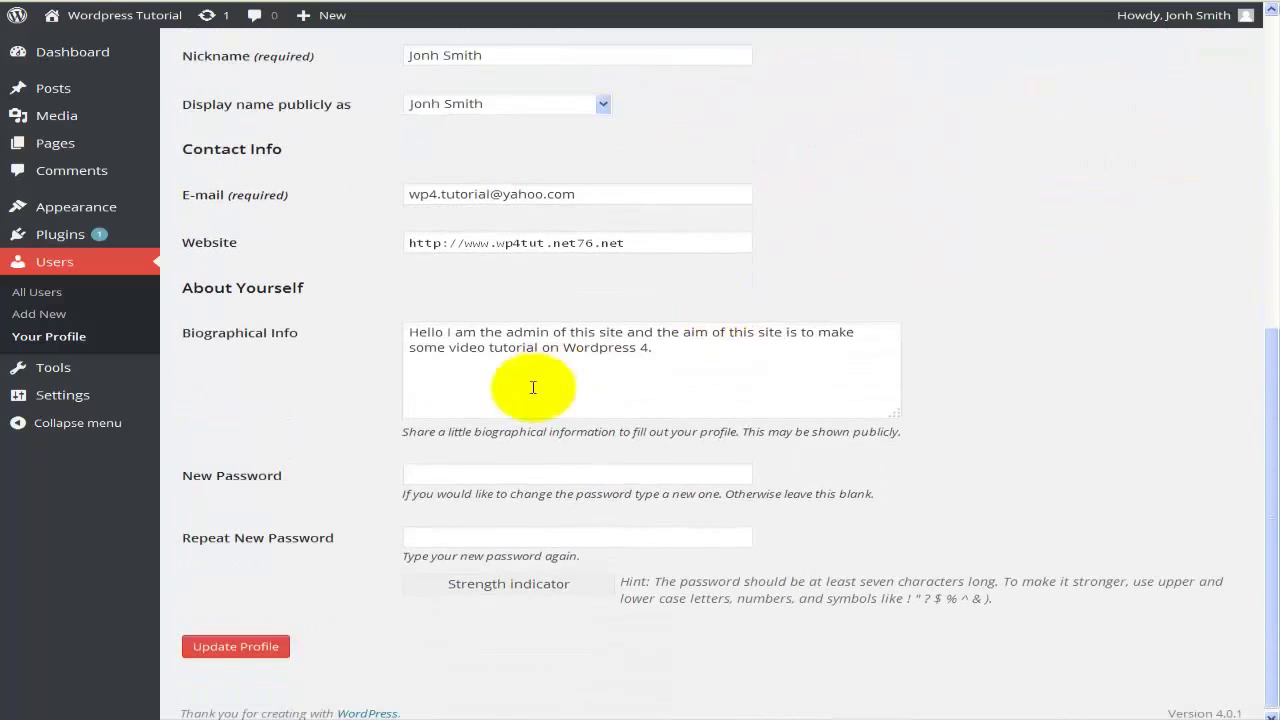
{"action": "scroll", "coordinate": [565, 459], "scroll_direction": "up", "scroll_amount": 6}
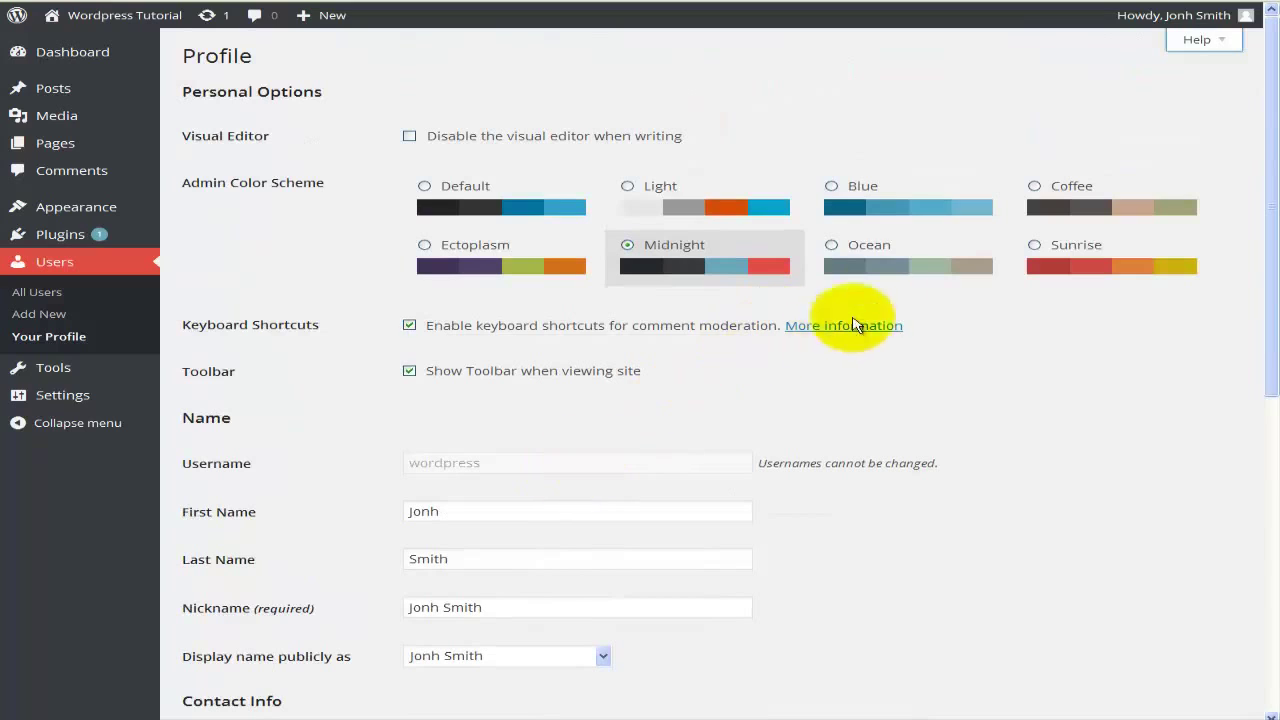
{"action": "mouse_move", "coordinate": [1157, 29]}
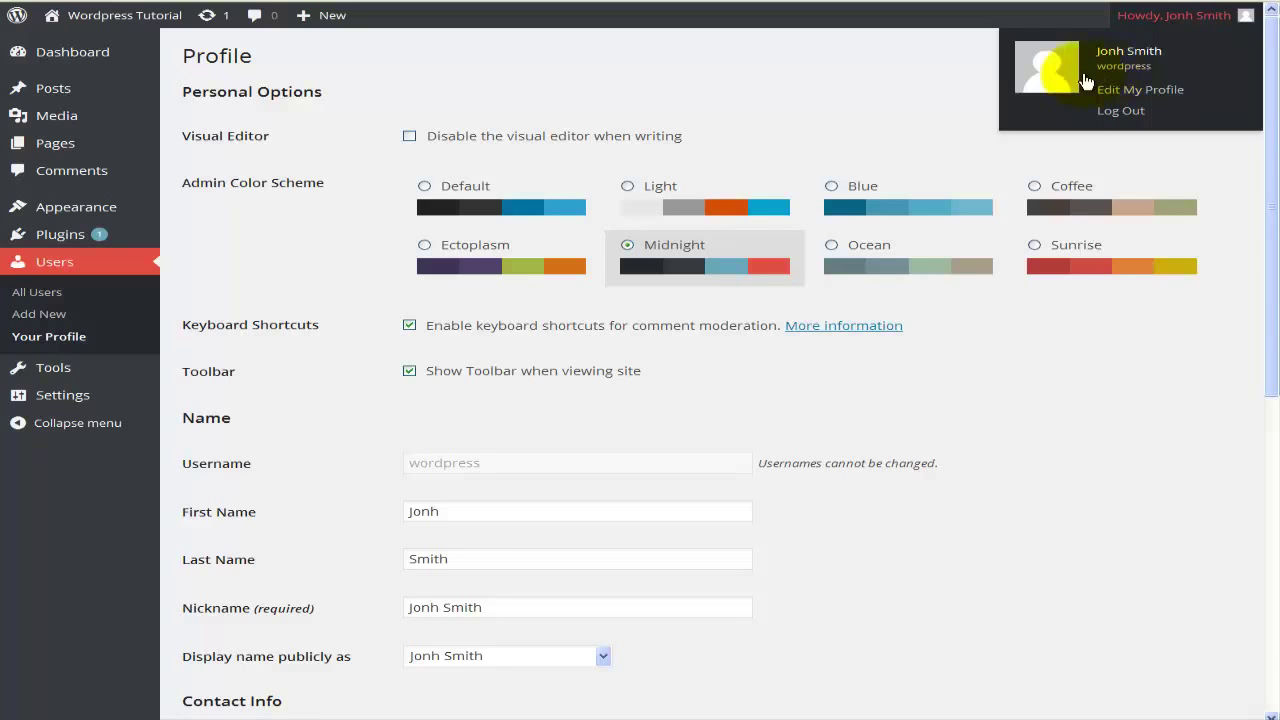
{"action": "left_click", "coordinate": [938, 90]}
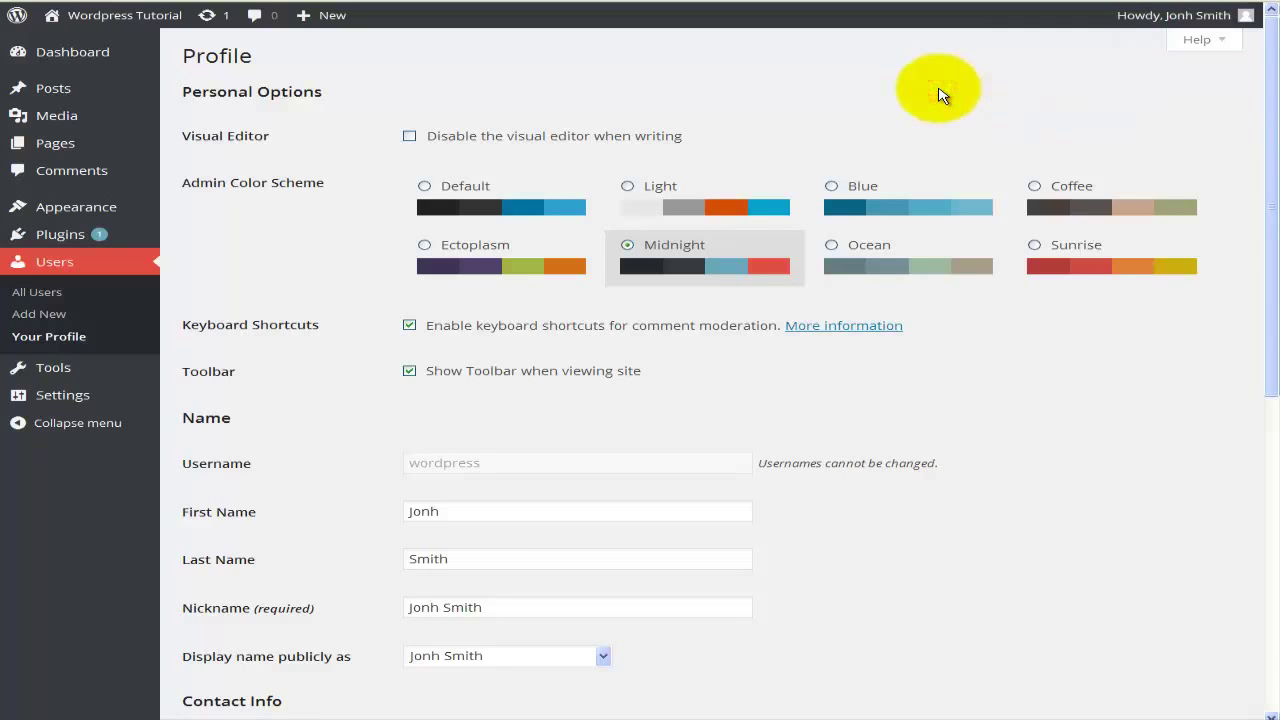